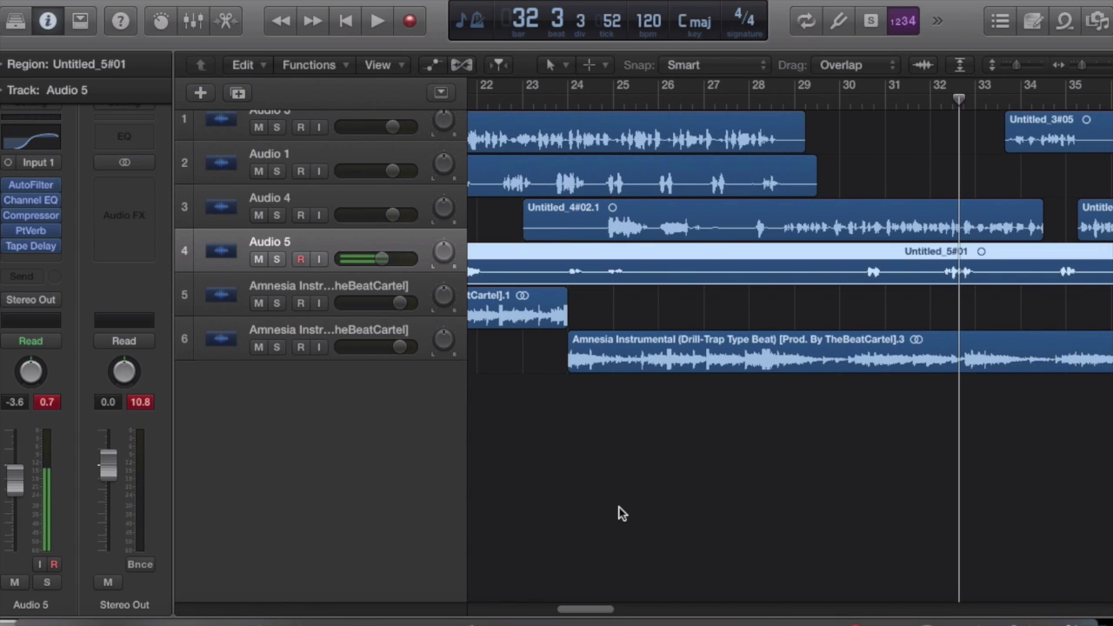
Step: Mute the Audio 5, Audio 4 and Audio 1 vocal tracks, leaving the Amnesia Instrumental beat audible
{"action": "left_click_drag", "start_coordinate": [580, 609], "coordinate": [463, 607]}
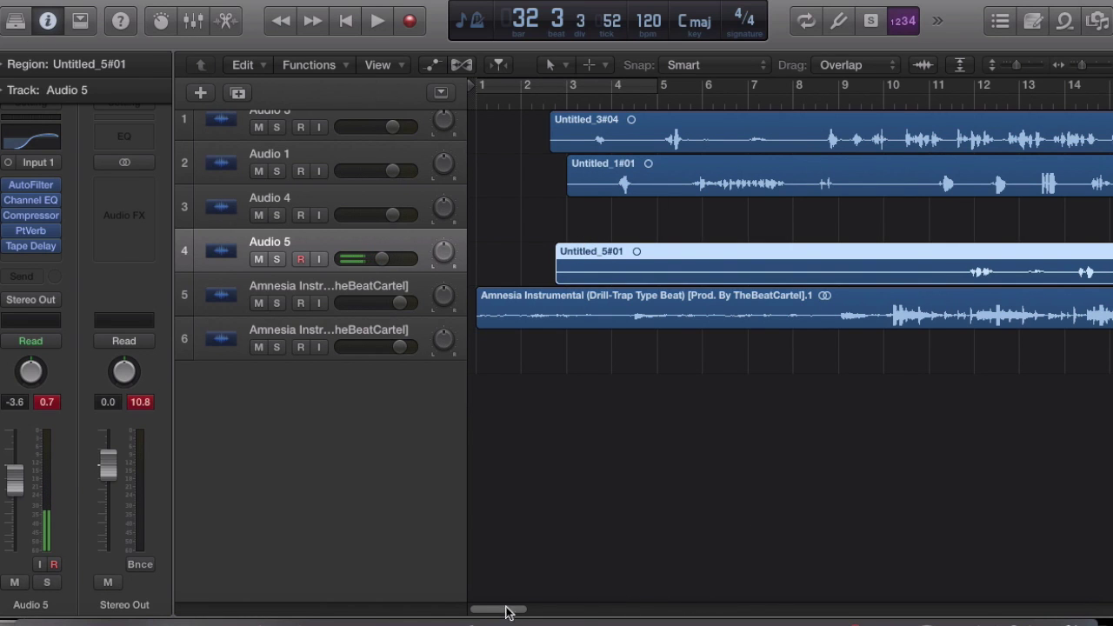
{"action": "mouse_move", "coordinate": [509, 612]}
{"action": "left_mouse_down"}
{"action": "mouse_move", "coordinate": [667, 609]}
{"action": "mouse_move", "coordinate": [709, 623]}
{"action": "mouse_move", "coordinate": [513, 623]}
{"action": "left_mouse_up"}
{"action": "left_click", "coordinate": [260, 303]}
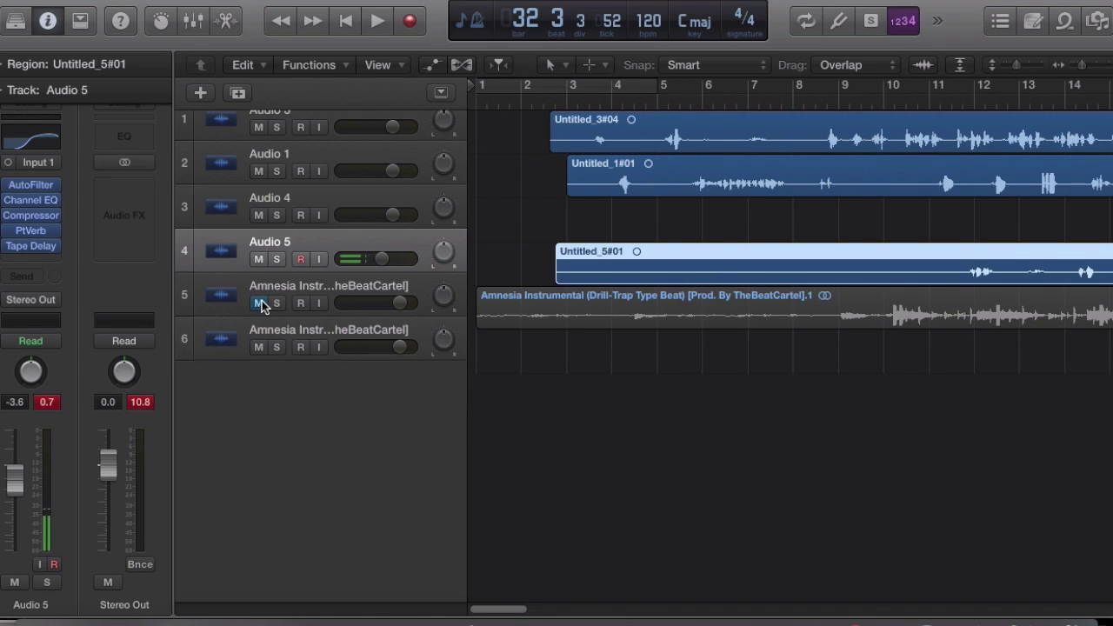
{"action": "left_click", "coordinate": [260, 304]}
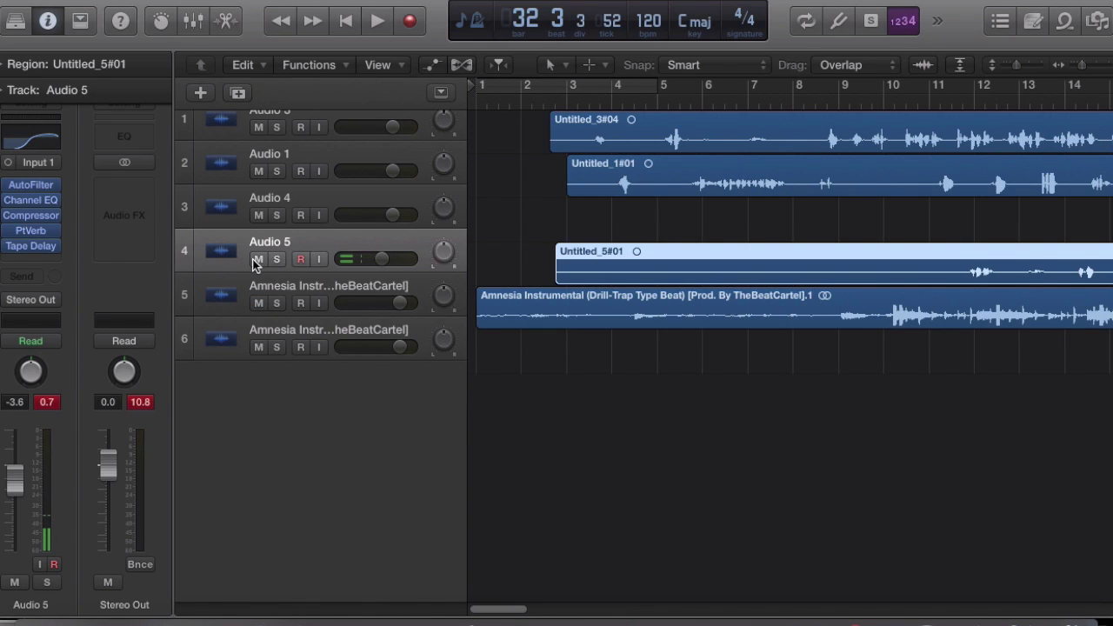
{"action": "left_click", "coordinate": [257, 260]}
{"action": "left_click", "coordinate": [257, 215]}
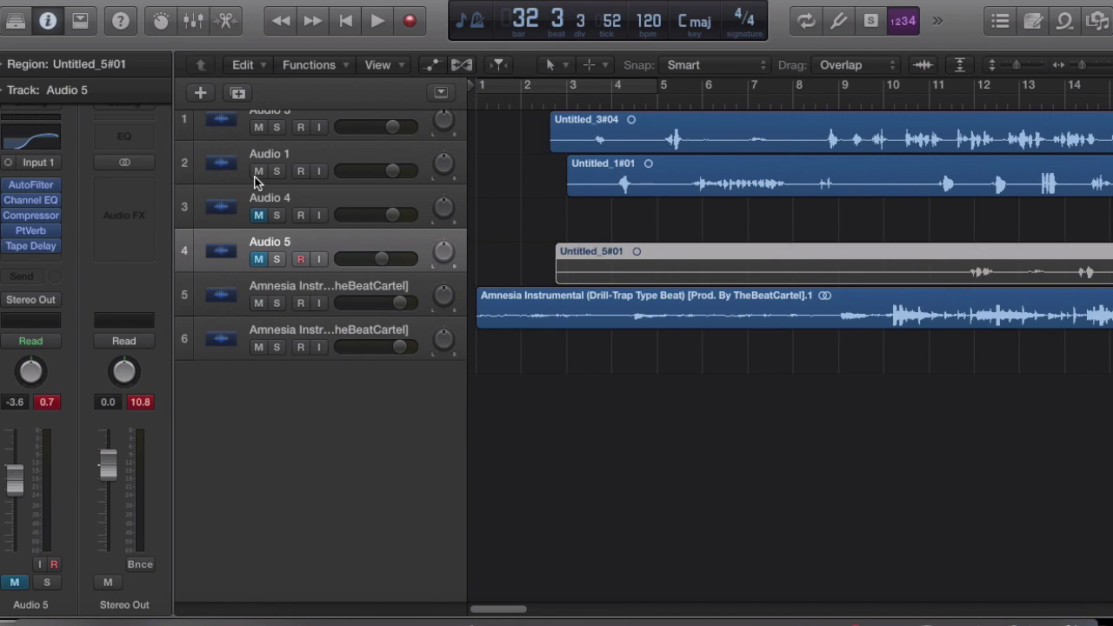
{"action": "left_click", "coordinate": [258, 171]}
Step: Place the playhead at bar 8, leaving Audio 1's track options unchanged
{"action": "right_click", "coordinate": [259, 175]}
{"action": "mouse_move", "coordinate": [459, 202]}
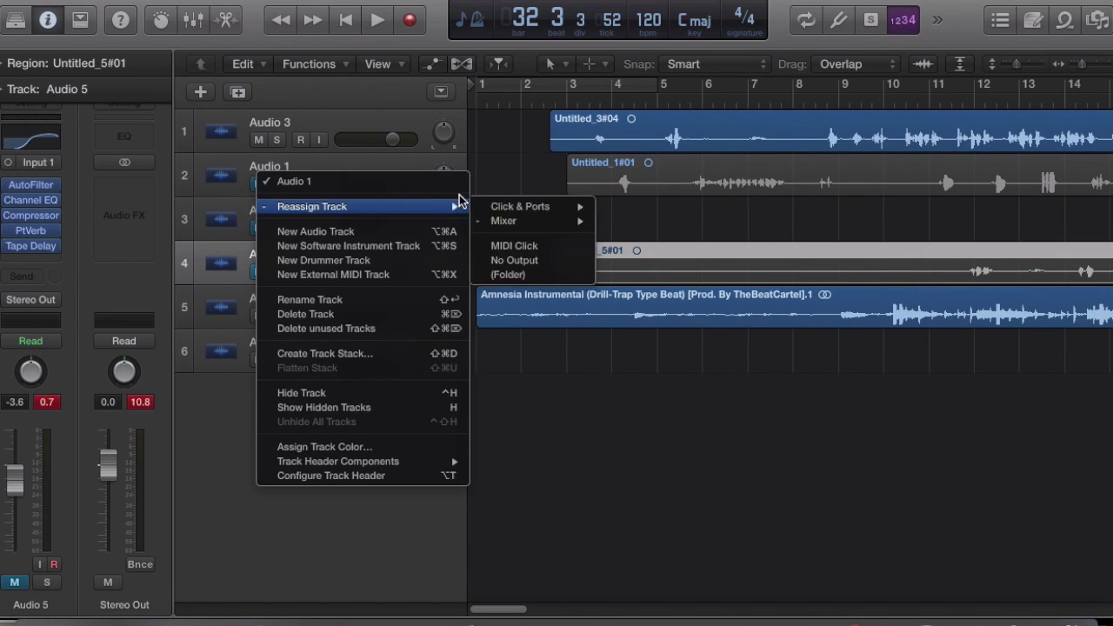
{"action": "left_click", "coordinate": [502, 181]}
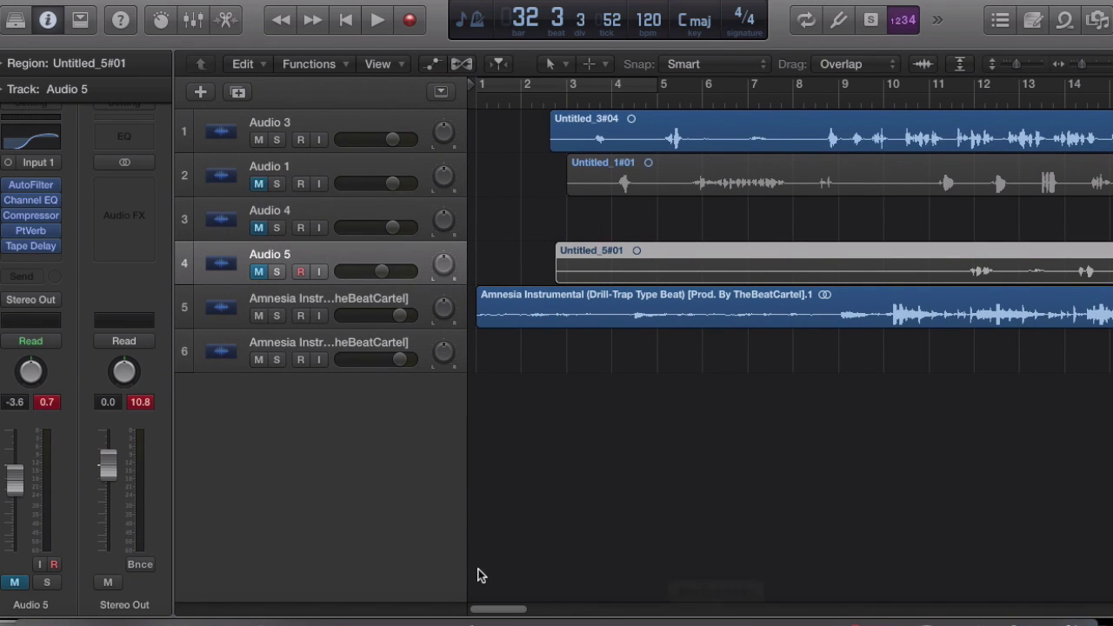
{"action": "mouse_move", "coordinate": [493, 608]}
{"action": "left_mouse_down"}
{"action": "mouse_move", "coordinate": [580, 606]}
{"action": "mouse_move", "coordinate": [489, 606]}
{"action": "left_mouse_up"}
{"action": "left_click", "coordinate": [799, 97]}
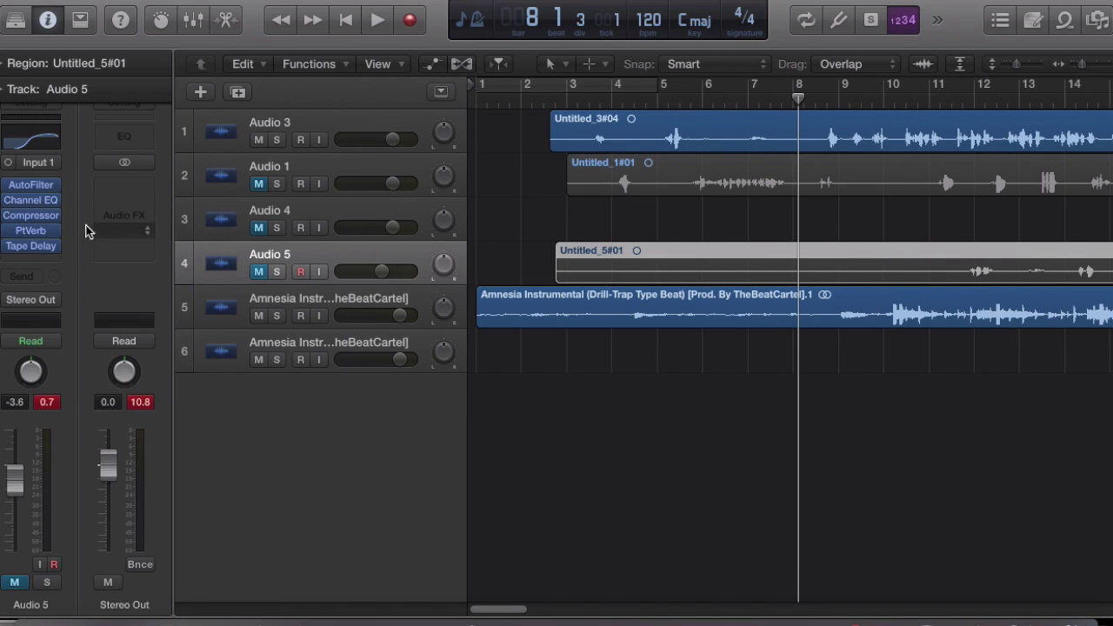
Step: Select Audio 3 and switch off its Channel EQ, Compressor, PtVerb and Tape Delay inserts
{"action": "right_click", "coordinate": [12, 233]}
{"action": "key", "text": "Escape"}
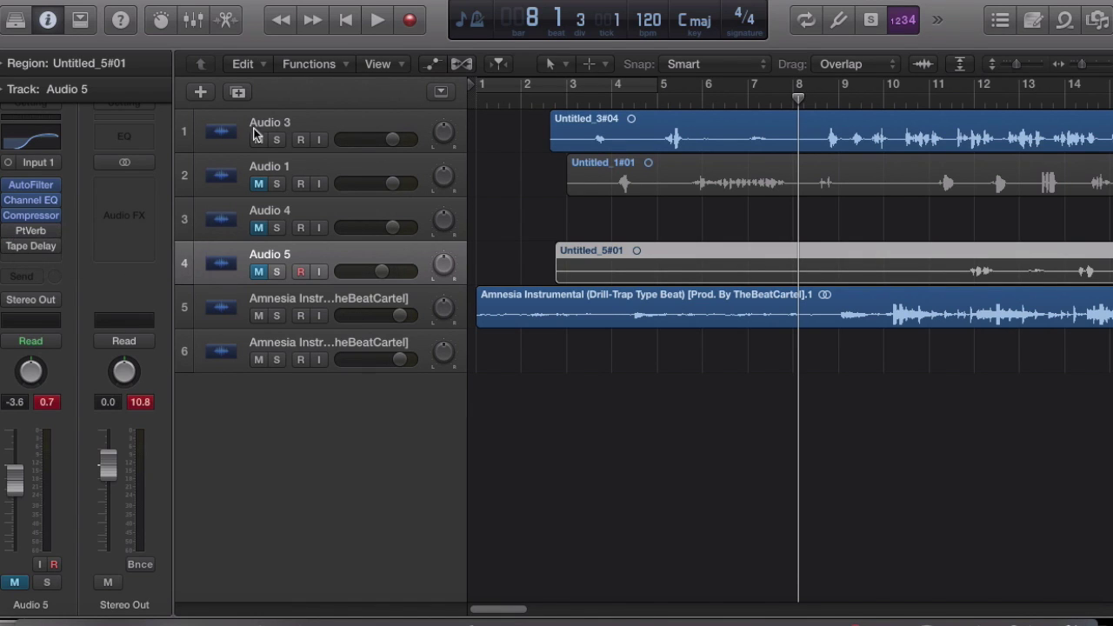
{"action": "left_click", "coordinate": [302, 113]}
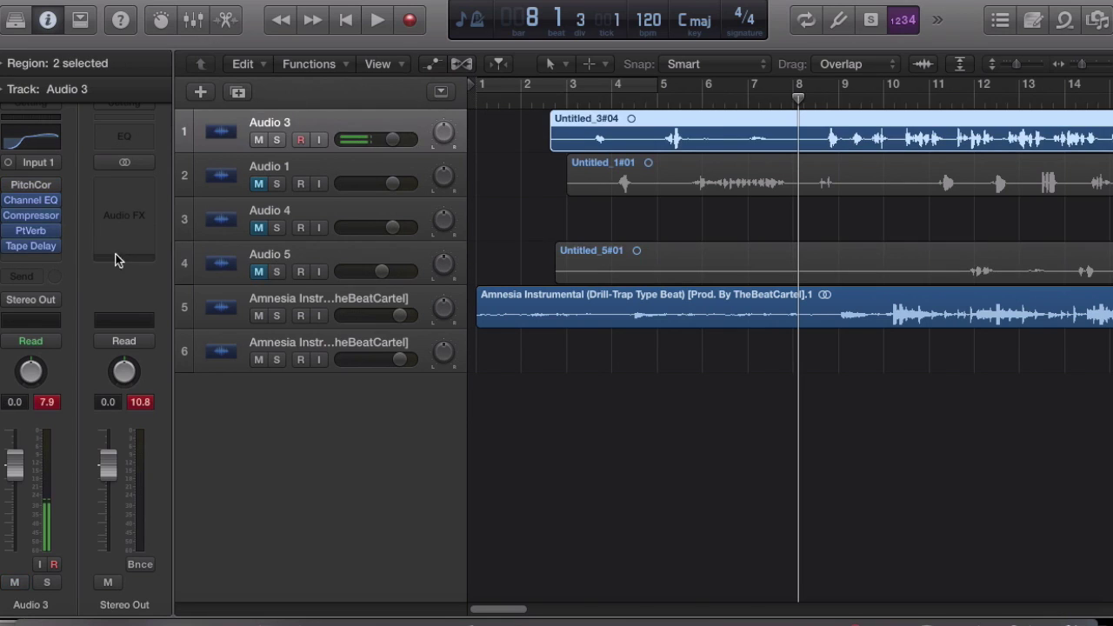
{"action": "left_click", "coordinate": [7, 201]}
{"action": "left_click", "coordinate": [9, 217]}
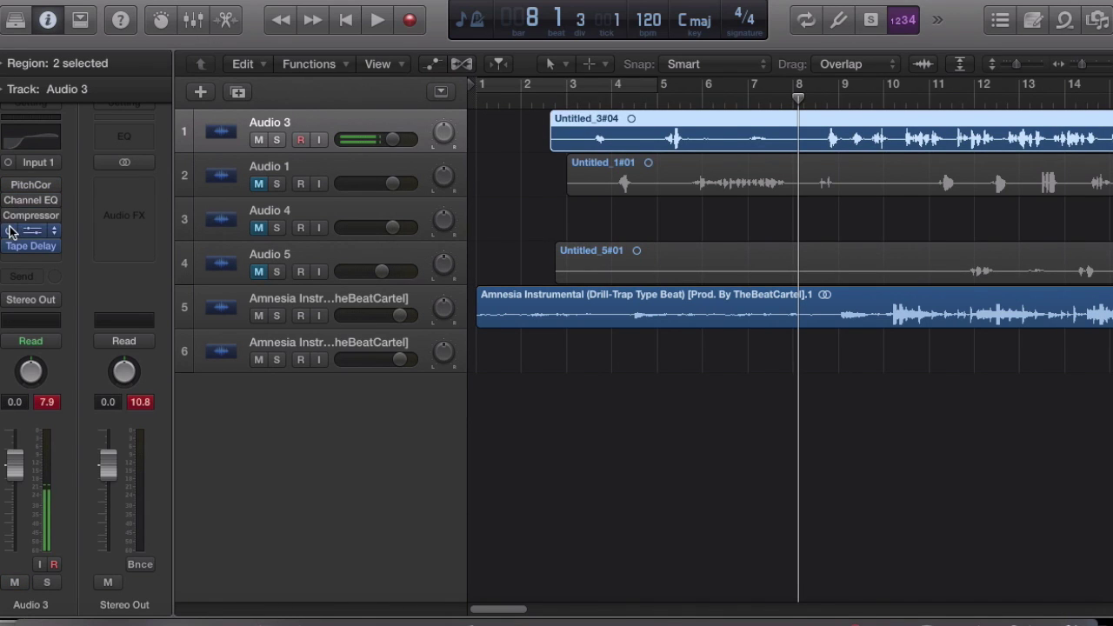
{"action": "left_click", "coordinate": [11, 231]}
{"action": "left_click", "coordinate": [9, 246]}
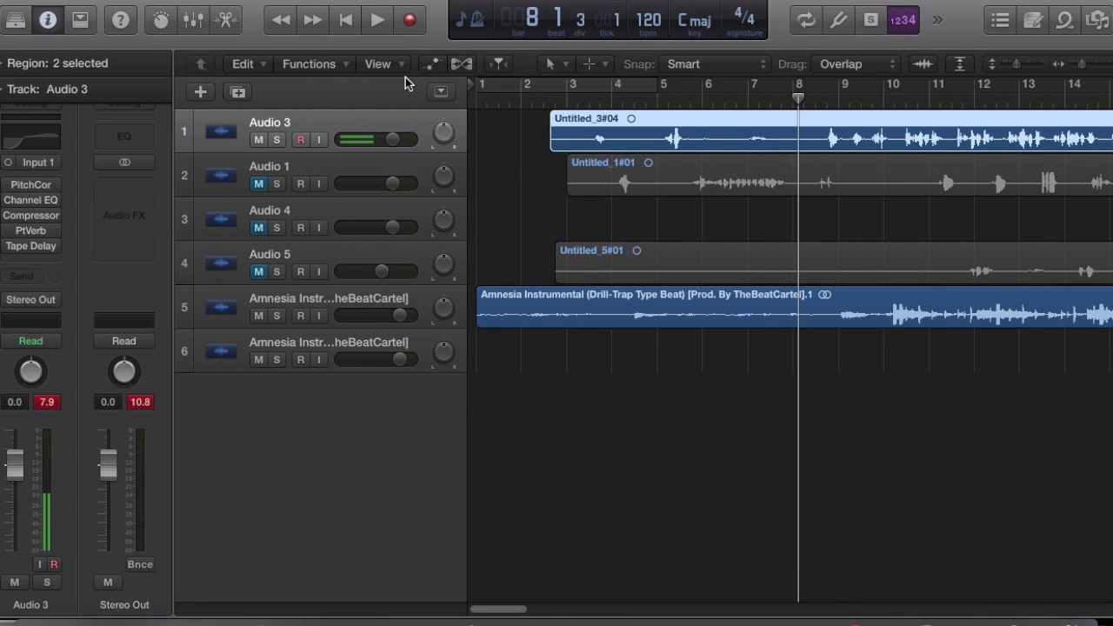
Step: Play the dry Audio 3 vocal against the beat from bar 8, then stop
{"action": "left_click", "coordinate": [376, 24]}
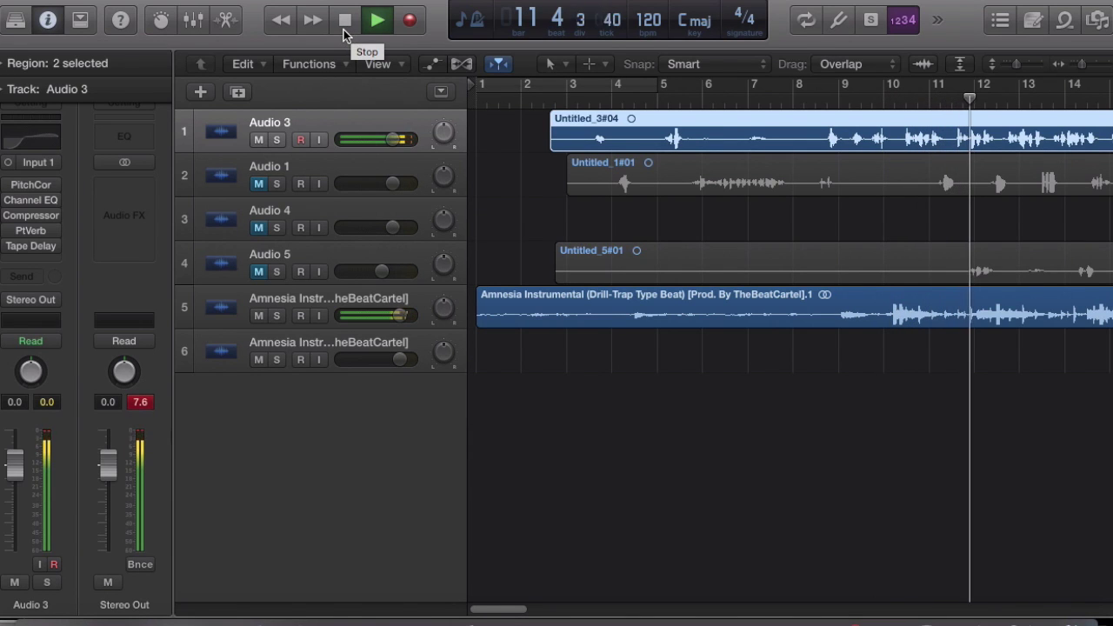
{"action": "key", "text": "XF86AudioLowerVolume"}
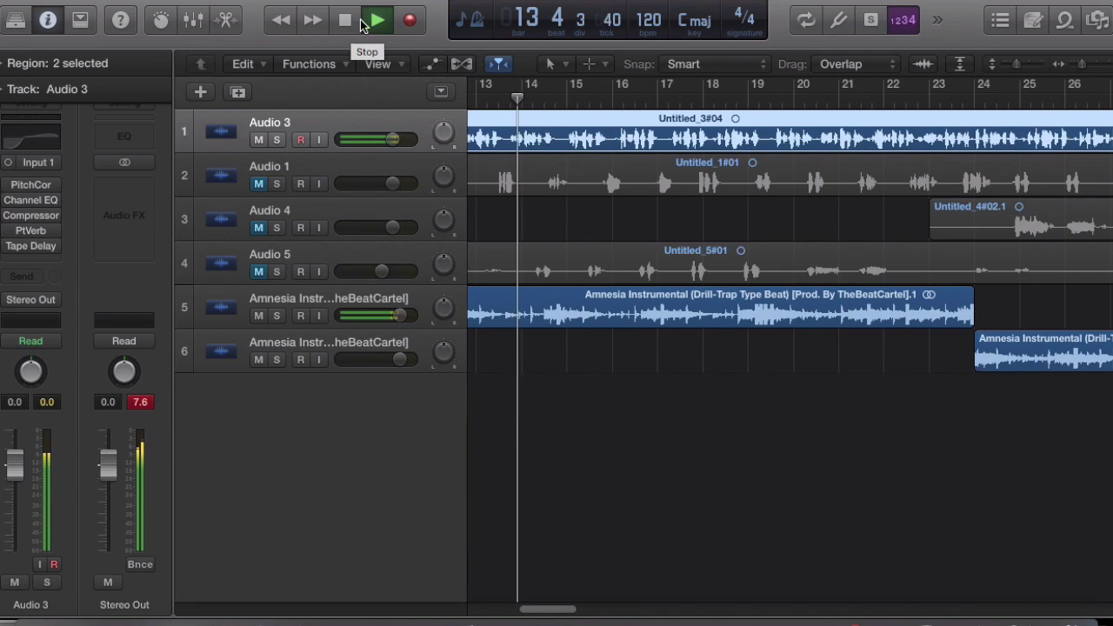
{"action": "left_click", "coordinate": [343, 24]}
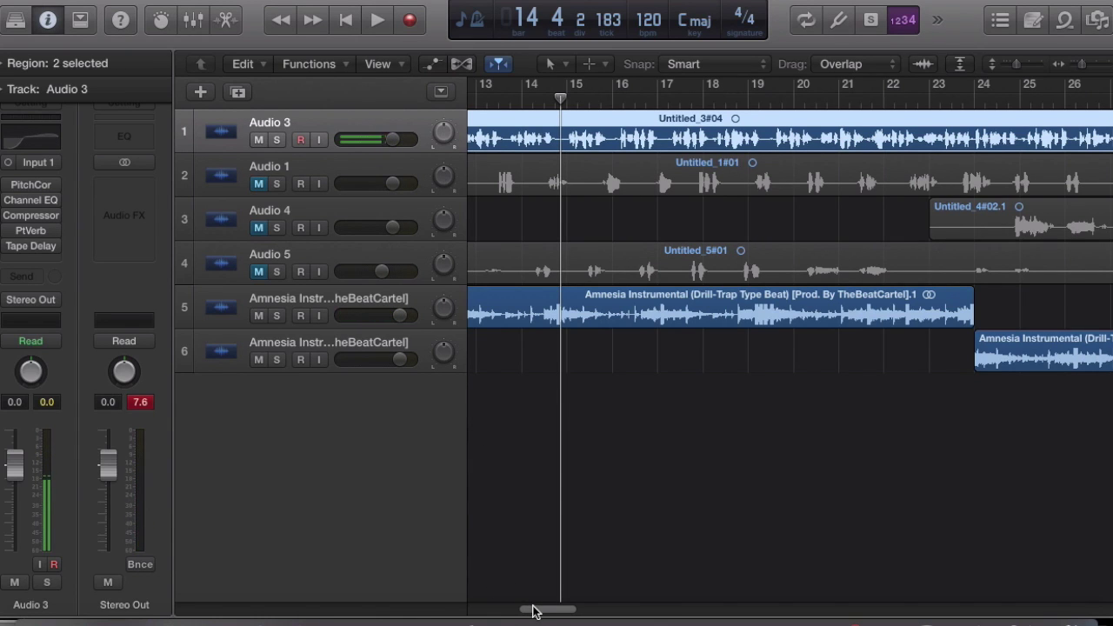
Step: Move the playhead to bar 10
{"action": "left_click_drag", "start_coordinate": [531, 606], "coordinate": [508, 608]}
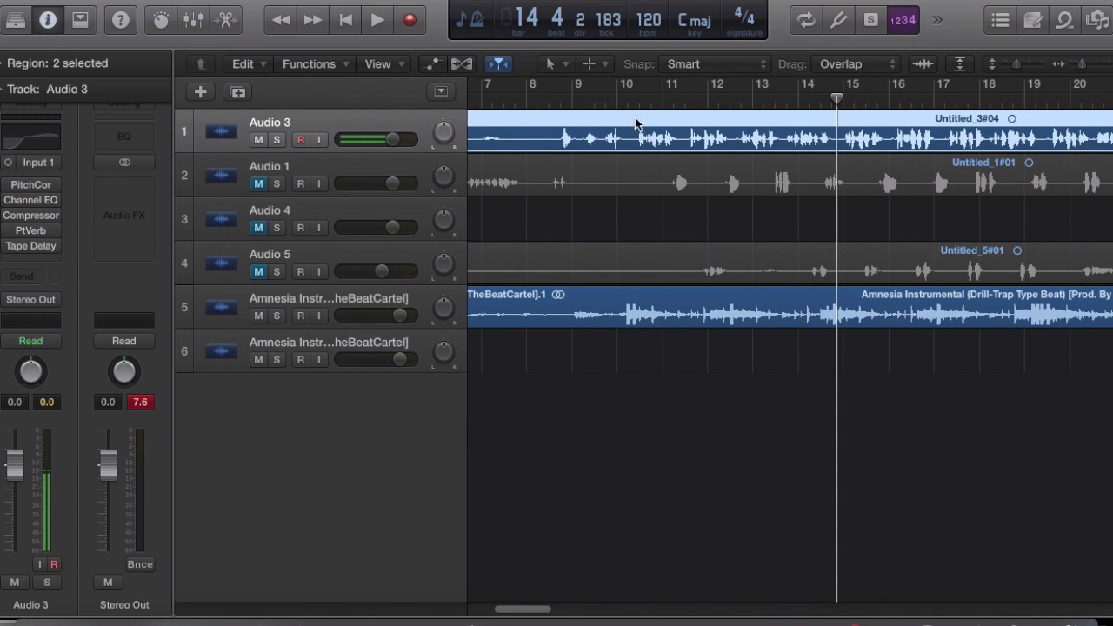
{"action": "left_click", "coordinate": [621, 96]}
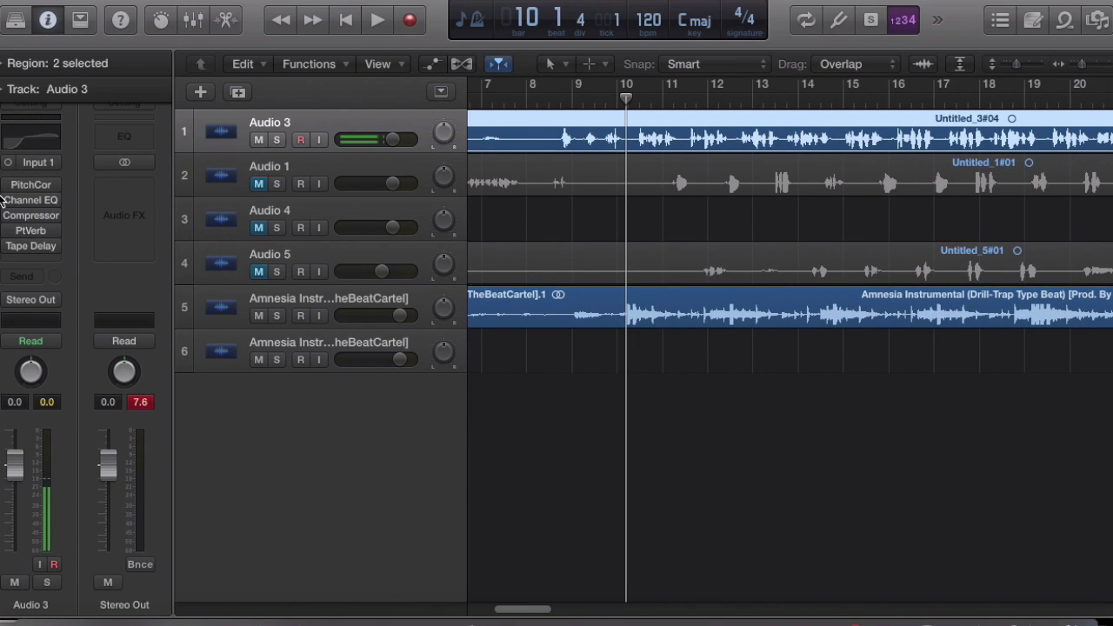
{"action": "mouse_move", "coordinate": [30, 200]}
Step: Insert a mono Channel EQ on Audio 3, cutting below 210 Hz and boosting 6200 Hz by 3 dB
{"action": "left_click", "coordinate": [54, 202]}
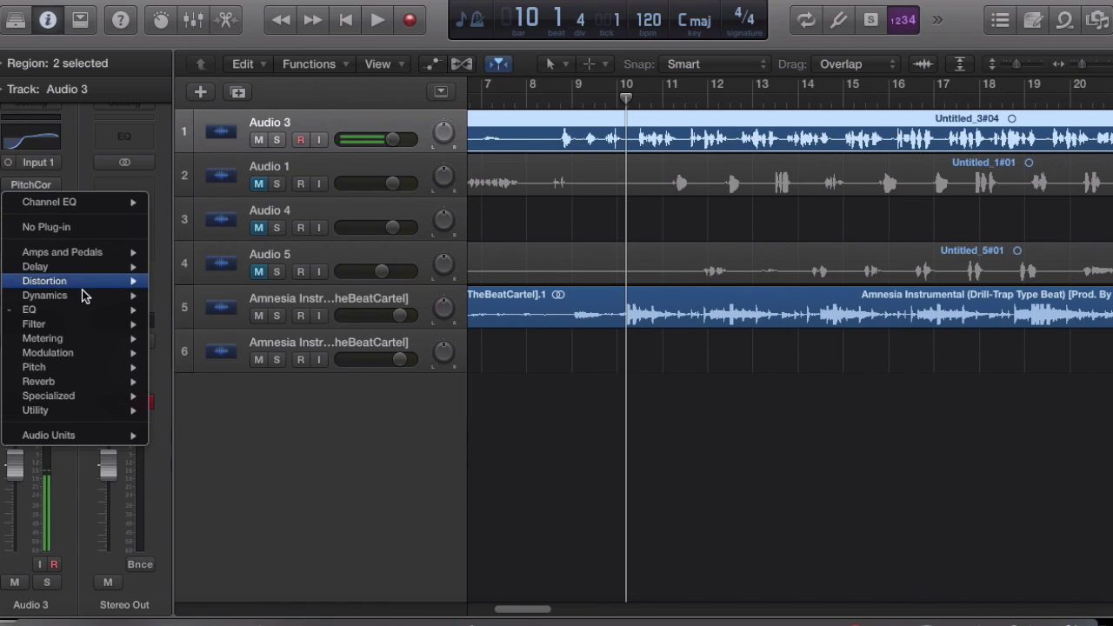
{"action": "mouse_move", "coordinate": [110, 308]}
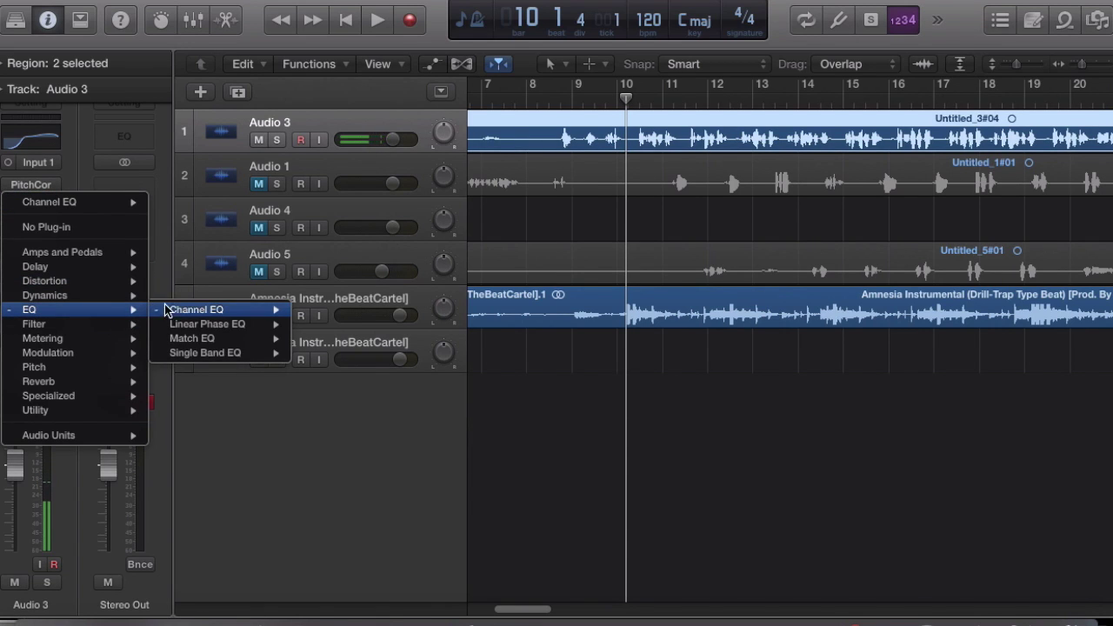
{"action": "mouse_move", "coordinate": [172, 311]}
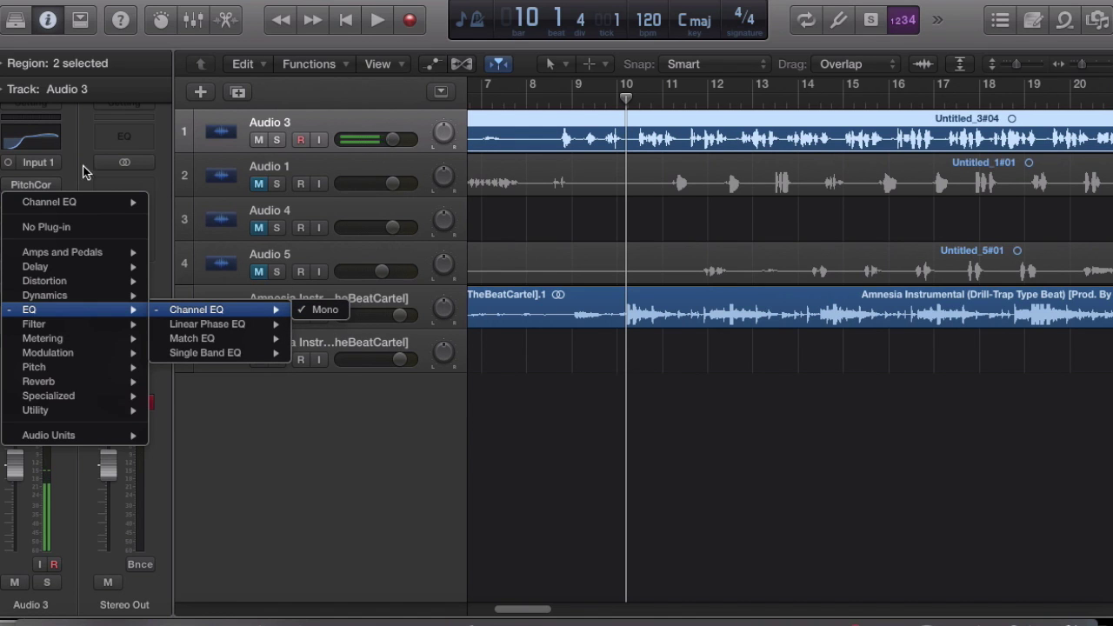
{"action": "left_click", "coordinate": [306, 311]}
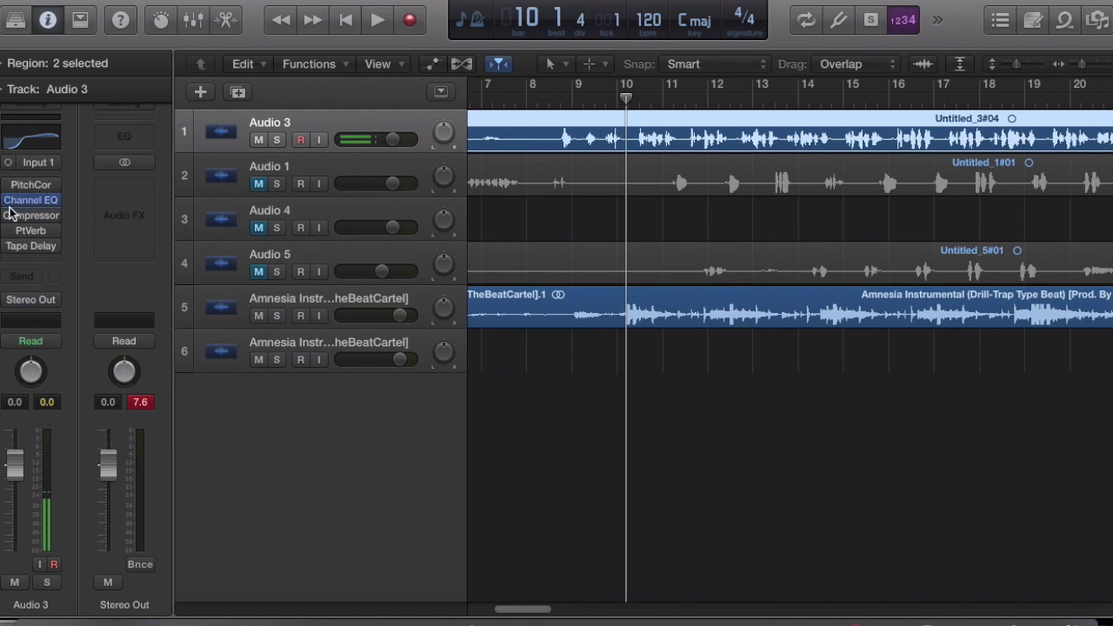
{"action": "left_click", "coordinate": [32, 143]}
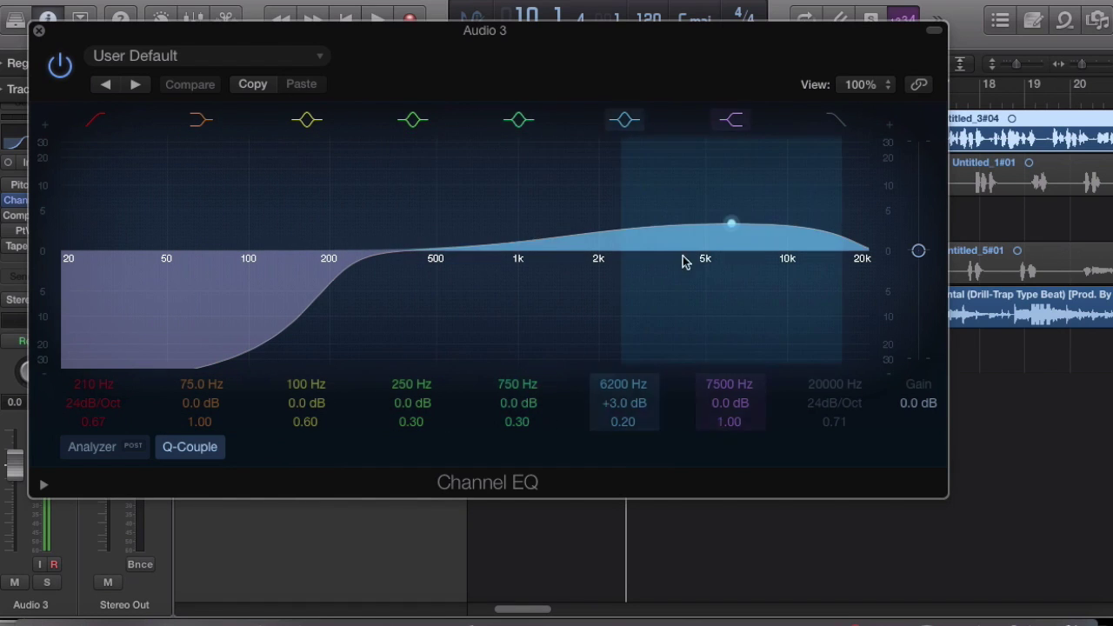
{"action": "left_click", "coordinate": [39, 32]}
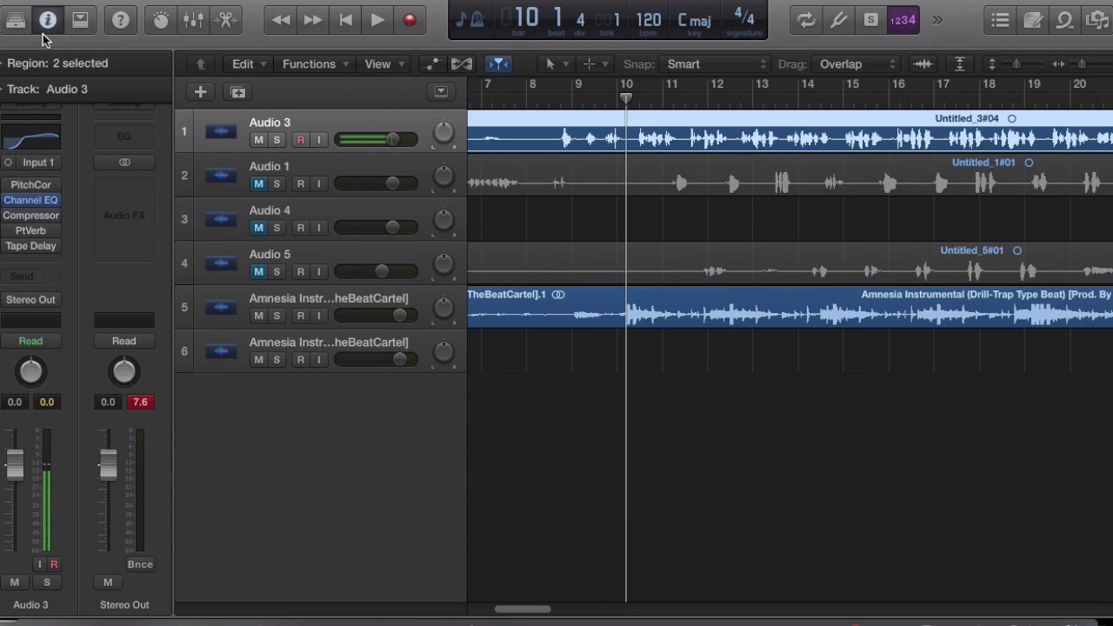
Step: Play the EQ'd vocal with the beat from just after bar 8, then stop
{"action": "left_click", "coordinate": [561, 113]}
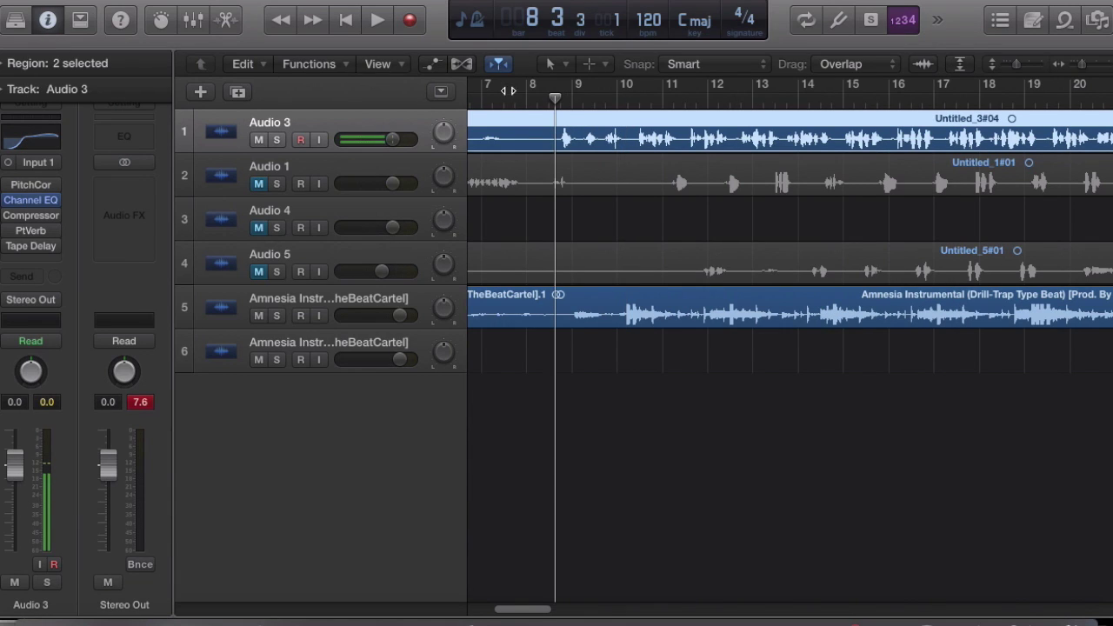
{"action": "left_click", "coordinate": [374, 21]}
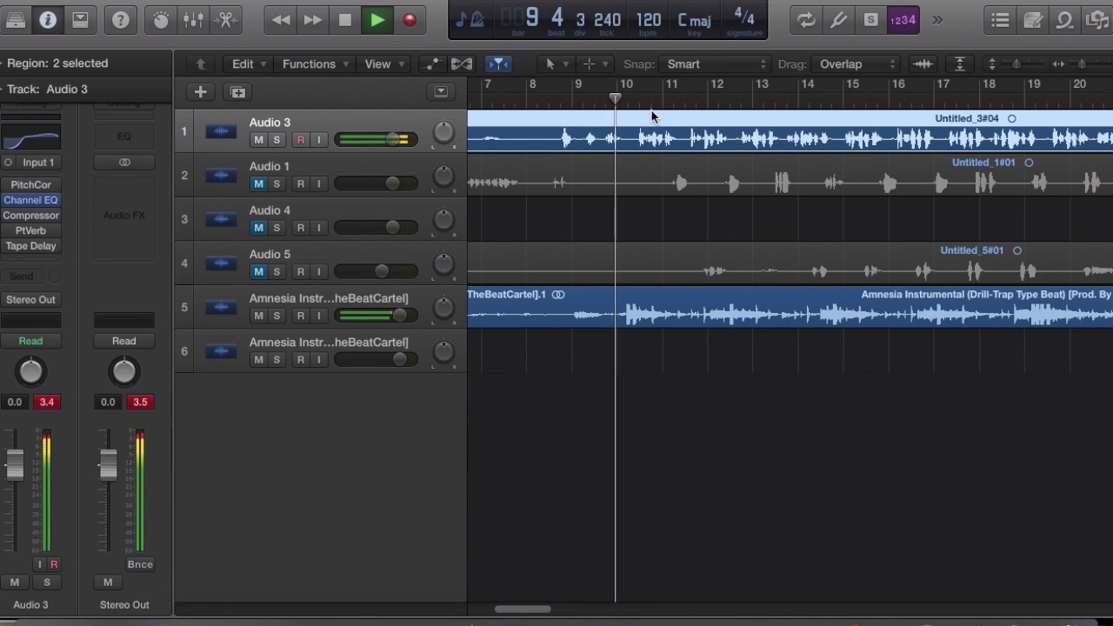
{"action": "left_click", "coordinate": [343, 20]}
{"action": "mouse_move", "coordinate": [9, 219]}
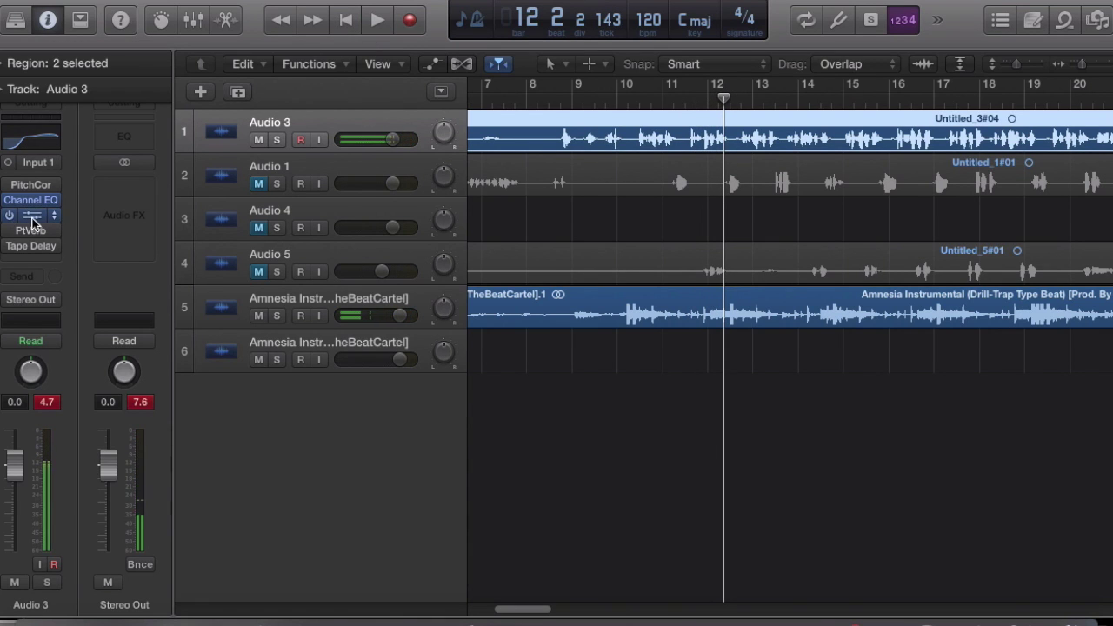
Step: Open the Audio 3 Compressor and audition the compressed vocal from bar 10
{"action": "left_click", "coordinate": [31, 217]}
{"action": "left_click_drag", "start_coordinate": [418, 42], "coordinate": [461, 224]}
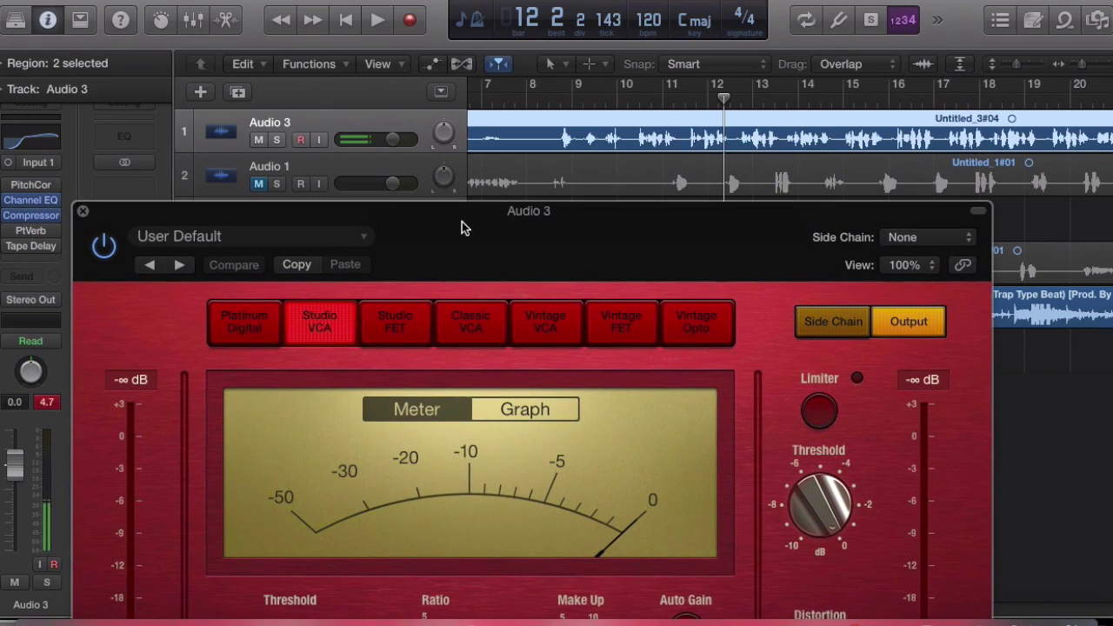
{"action": "left_click", "coordinate": [631, 100]}
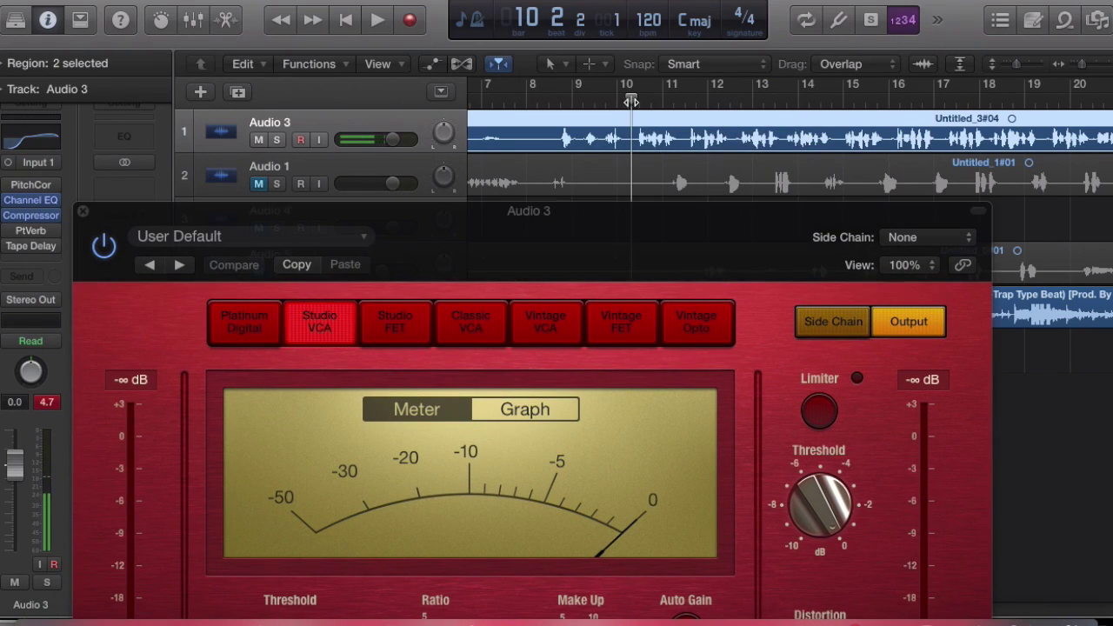
{"action": "left_click", "coordinate": [380, 21]}
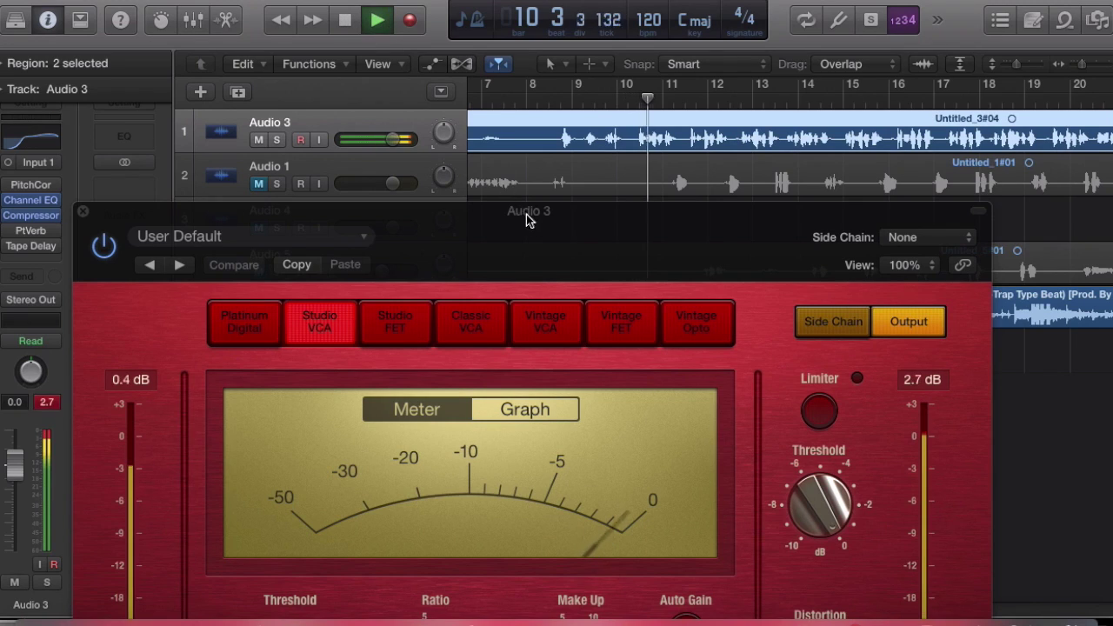
{"action": "left_click_drag", "start_coordinate": [539, 216], "coordinate": [585, 172]}
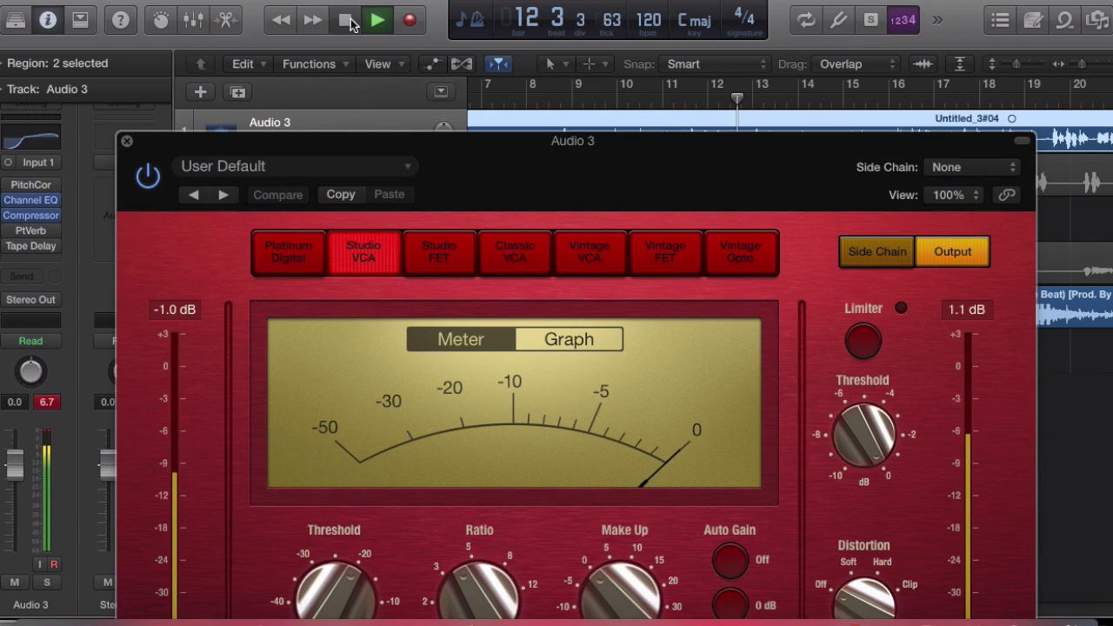
{"action": "left_click", "coordinate": [344, 21]}
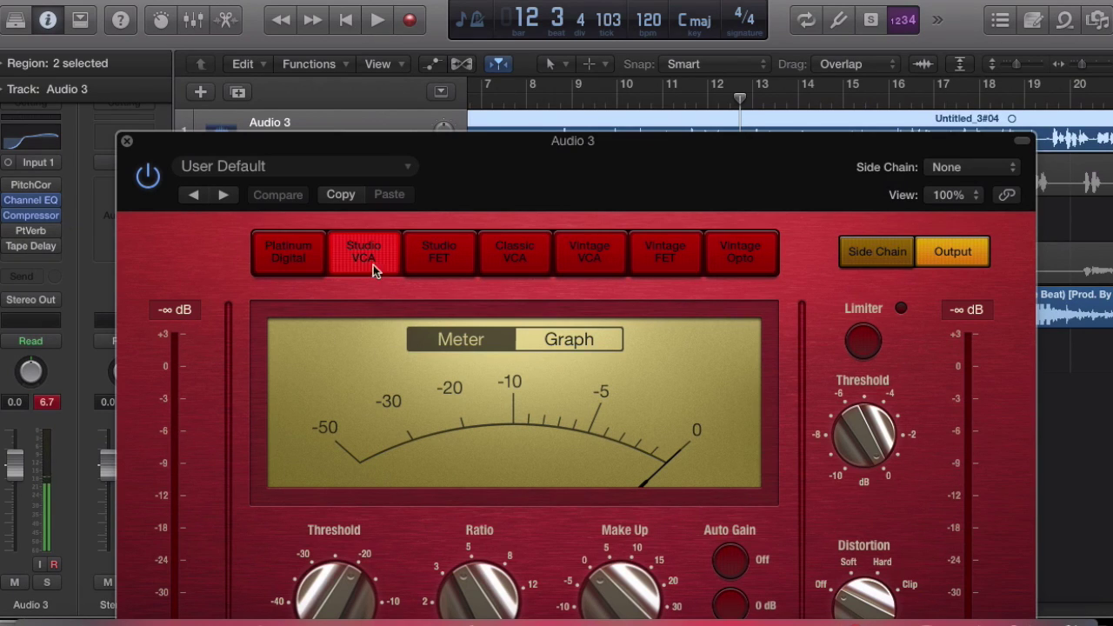
Step: Look through the compressor slot's plug-in list, keeping the current compressor
{"action": "left_click_drag", "start_coordinate": [636, 183], "coordinate": [608, 223]}
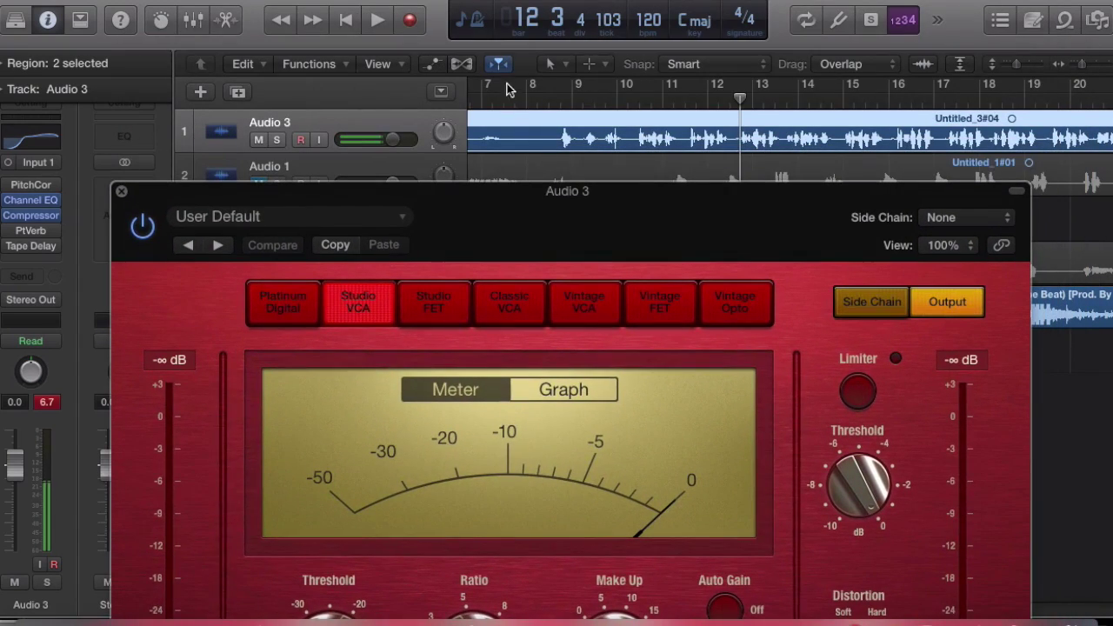
{"action": "mouse_move", "coordinate": [30, 215]}
{"action": "left_mouse_down"}
{"action": "mouse_move", "coordinate": [48, 204]}
{"action": "mouse_move", "coordinate": [39, 221]}
{"action": "mouse_move", "coordinate": [51, 223]}
{"action": "mouse_move", "coordinate": [37, 216]}
{"action": "left_mouse_up"}
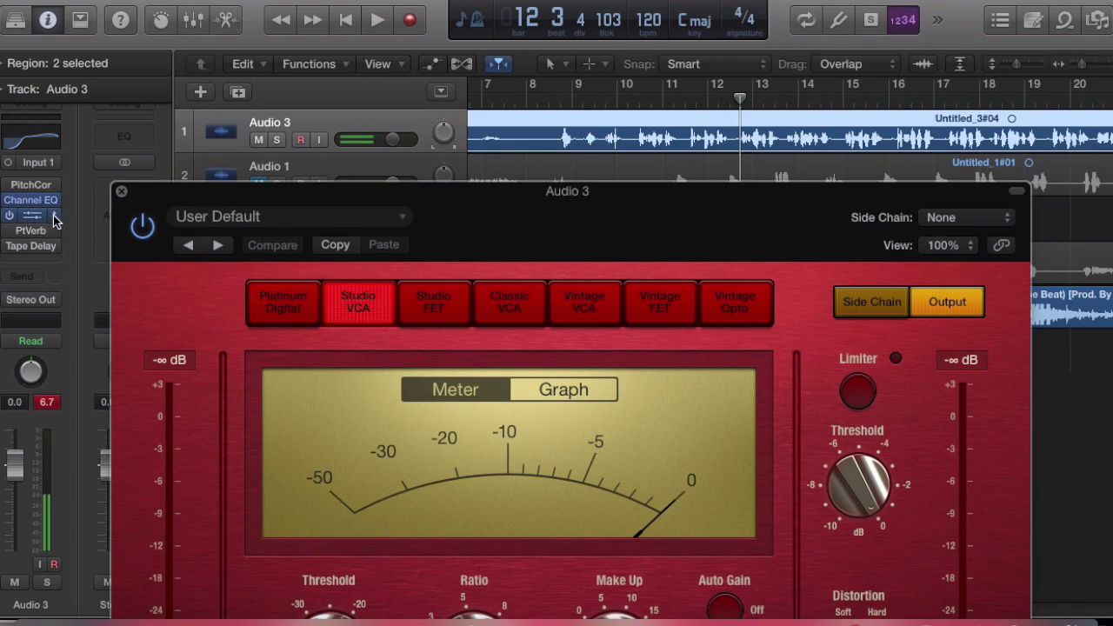
{"action": "left_click", "coordinate": [54, 217]}
{"action": "mouse_move", "coordinate": [89, 310]}
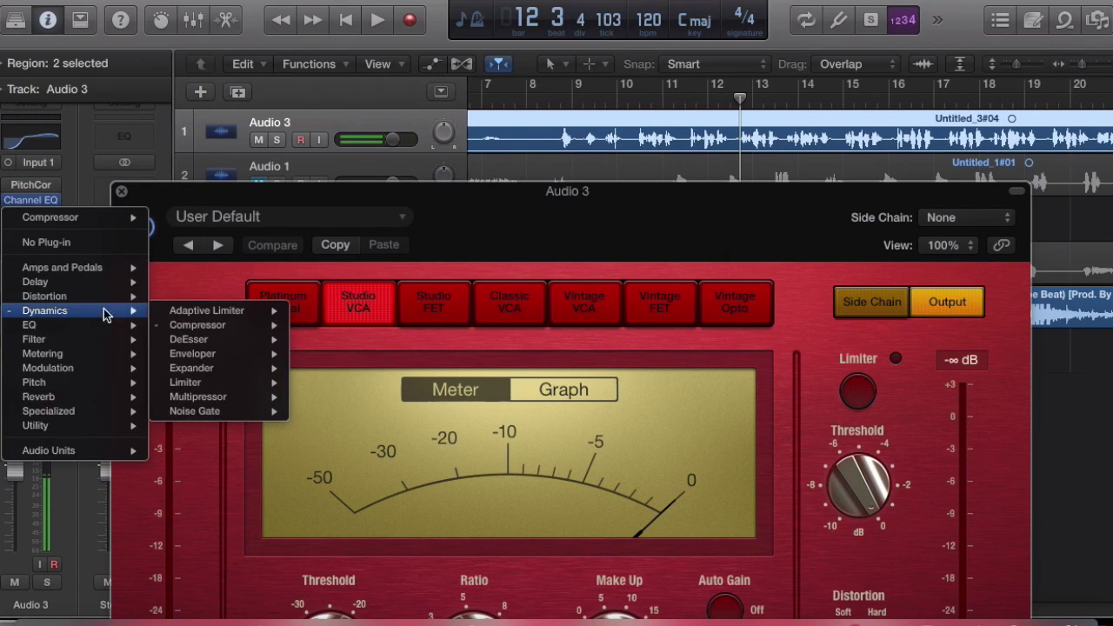
{"action": "mouse_move", "coordinate": [171, 327]}
{"action": "left_click", "coordinate": [547, 234]}
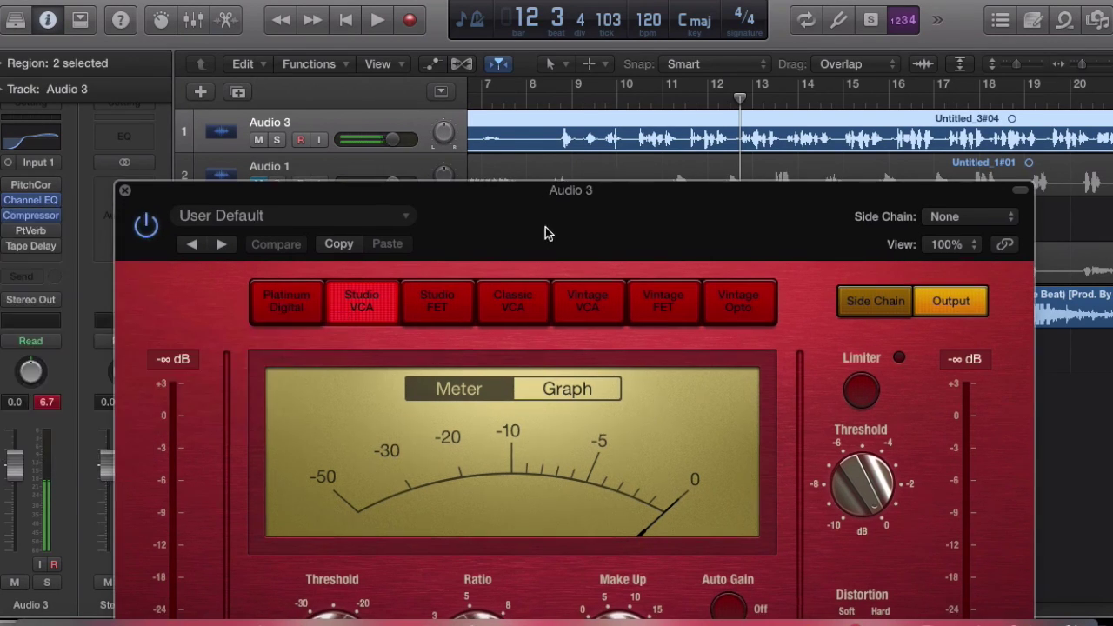
Step: Play from bar 8 and raise the compressor Output Gain to +5.0 dB, then close it
{"action": "left_click", "coordinate": [553, 103]}
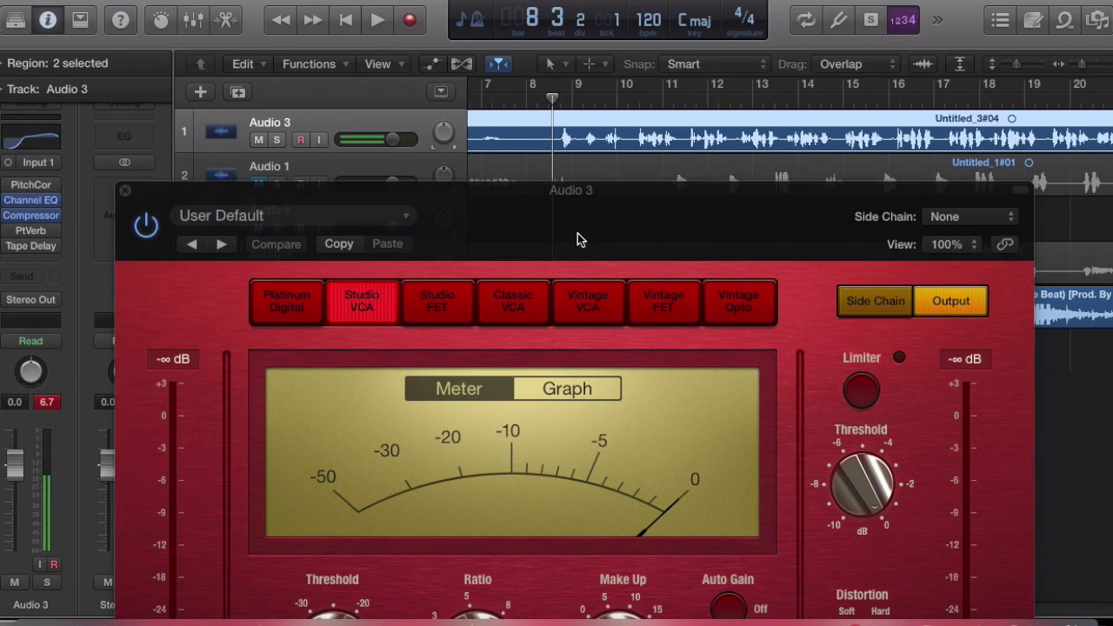
{"action": "left_click", "coordinate": [379, 22]}
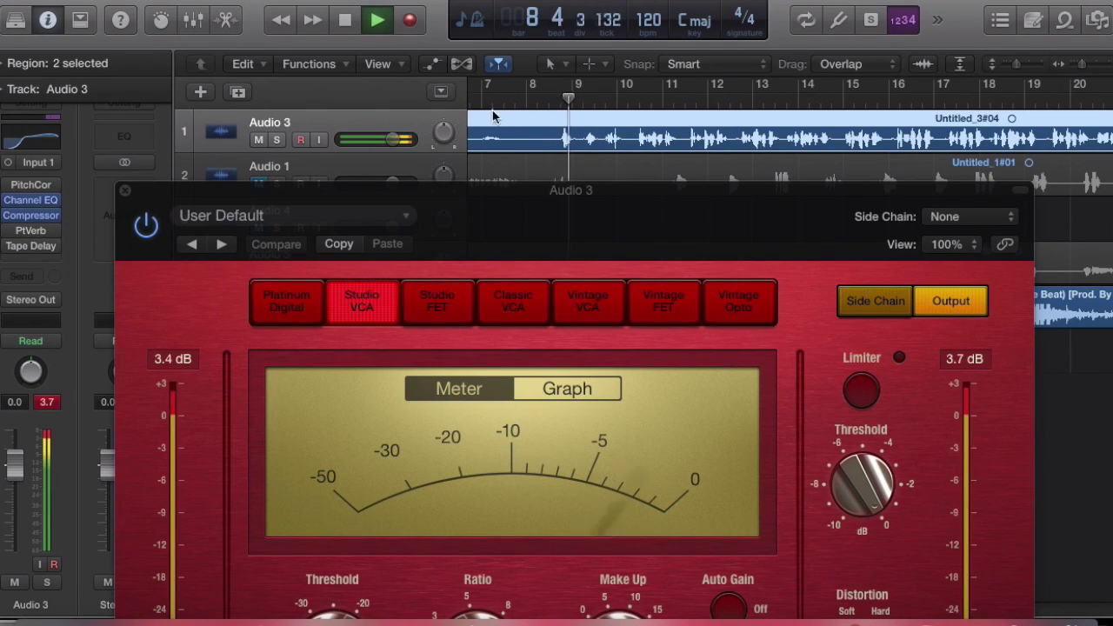
{"action": "left_click_drag", "start_coordinate": [584, 209], "coordinate": [576, 5]}
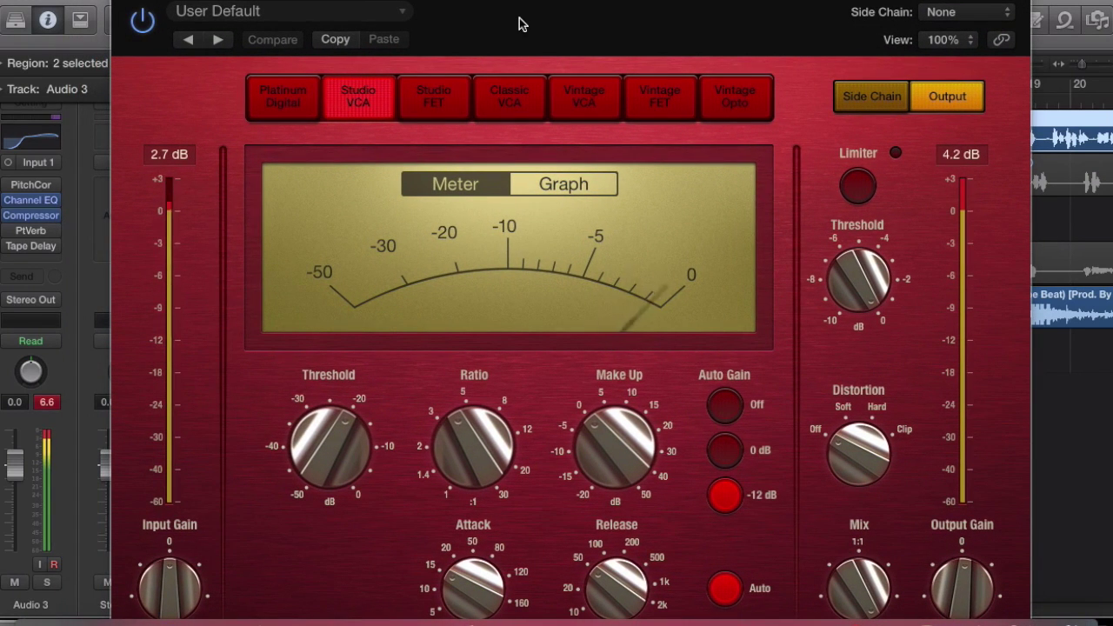
{"action": "left_click", "coordinate": [964, 574]}
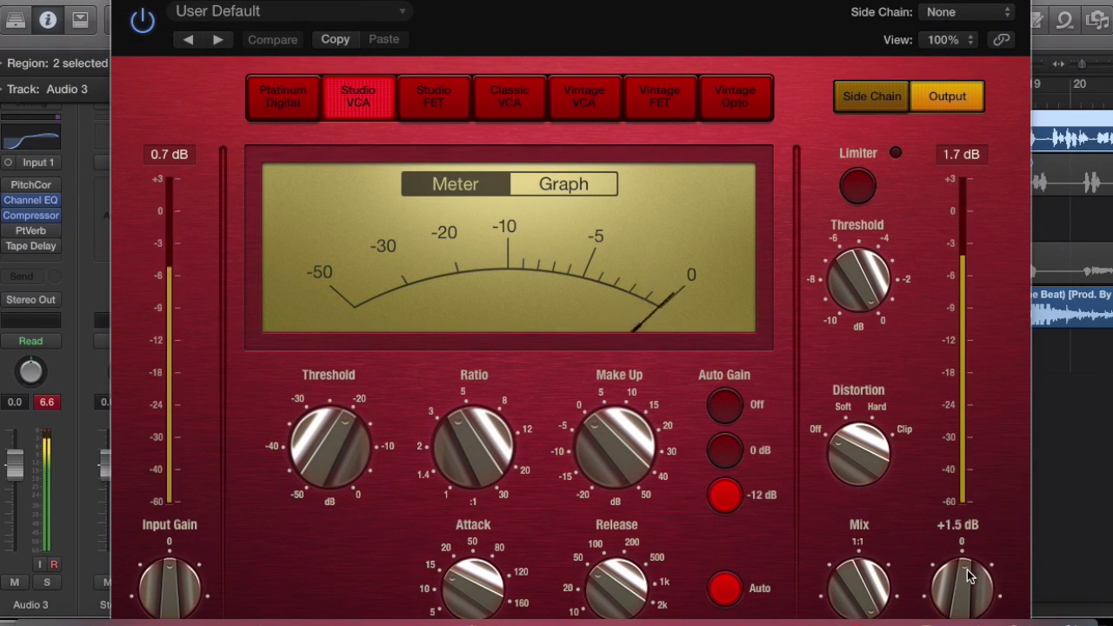
{"action": "left_click_drag", "start_coordinate": [964, 574], "coordinate": [964, 563]}
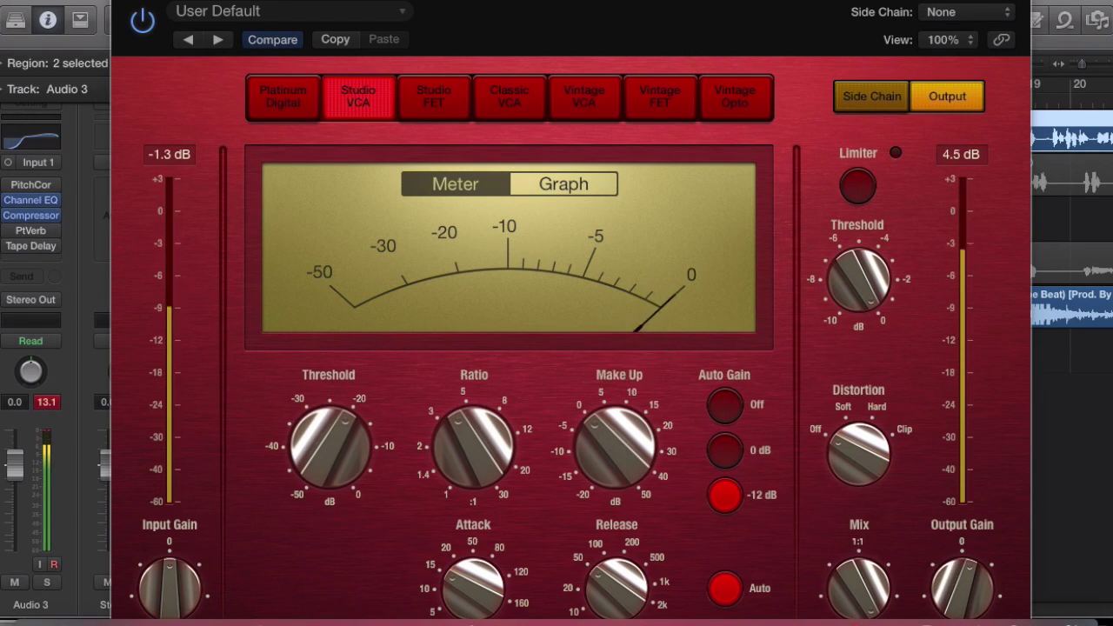
{"action": "key", "text": "super+w"}
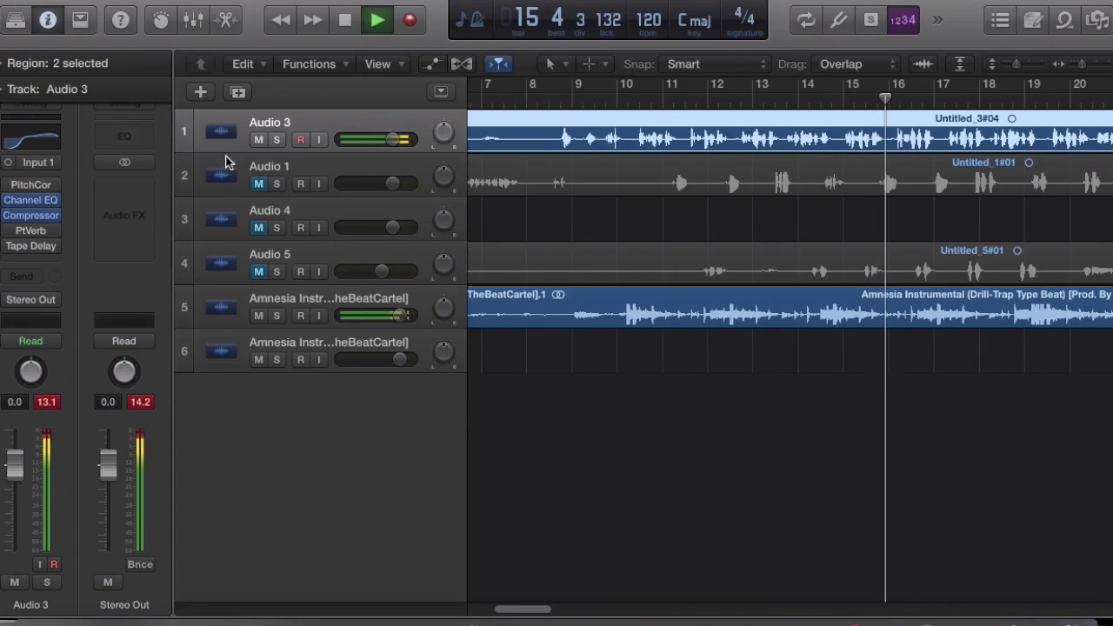
Step: Stop, resume and stop playback again while listening to the processed vocal
{"action": "left_click", "coordinate": [342, 22]}
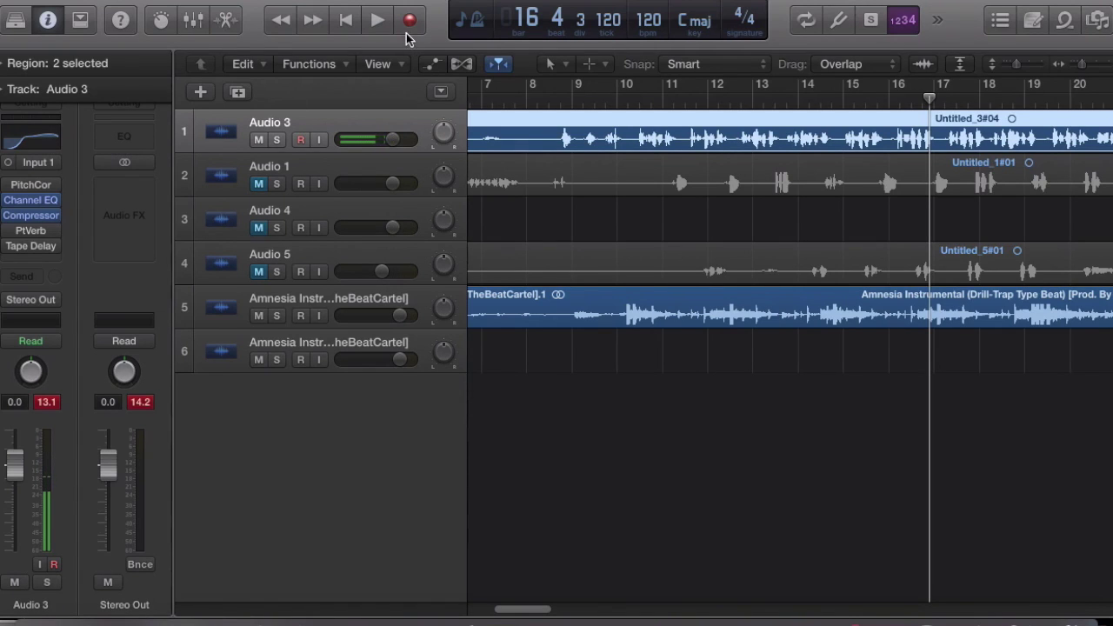
{"action": "left_click", "coordinate": [374, 22]}
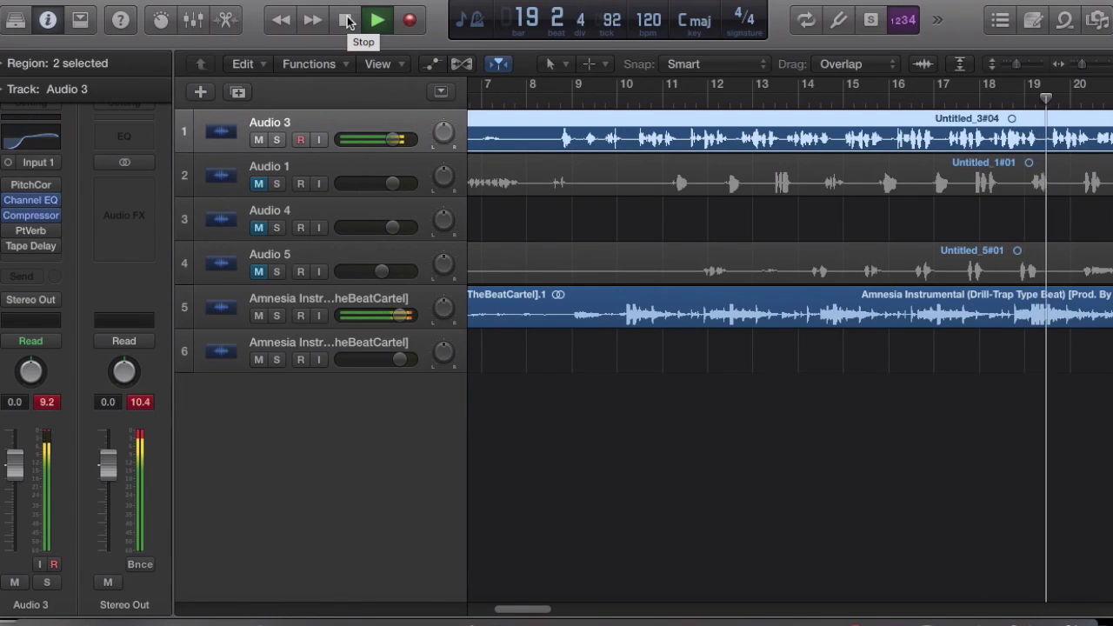
{"action": "left_click", "coordinate": [348, 21]}
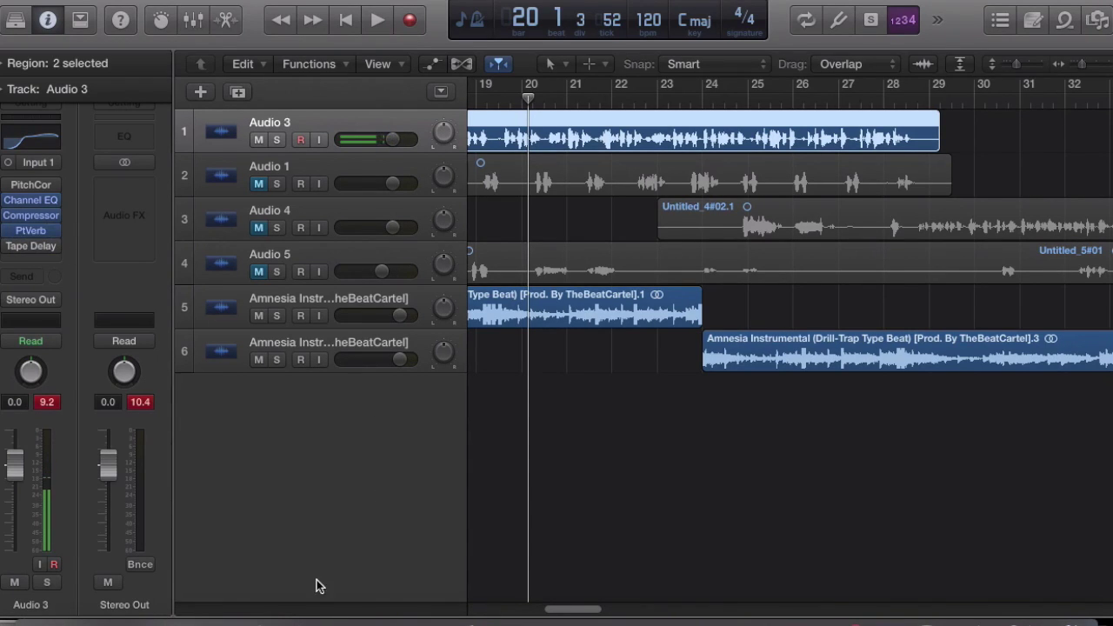
Step: Enable Catch Playhead and play the arrangement from bar 8
{"action": "scroll", "coordinate": [557, 477], "scroll_direction": "left", "scroll_amount": 15}
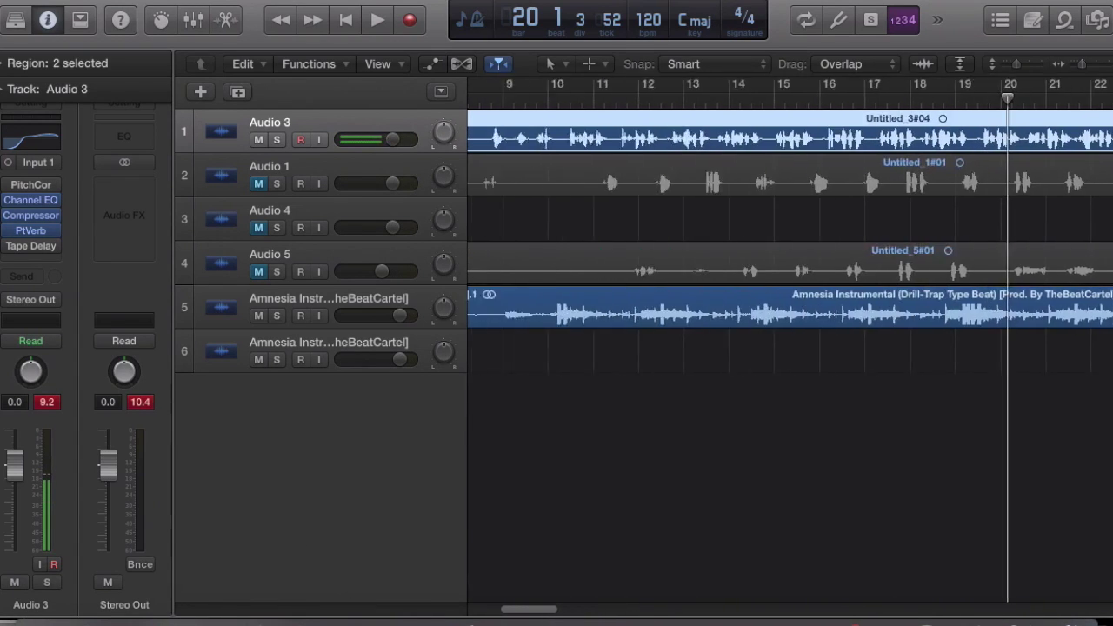
{"action": "left_click", "coordinate": [689, 101]}
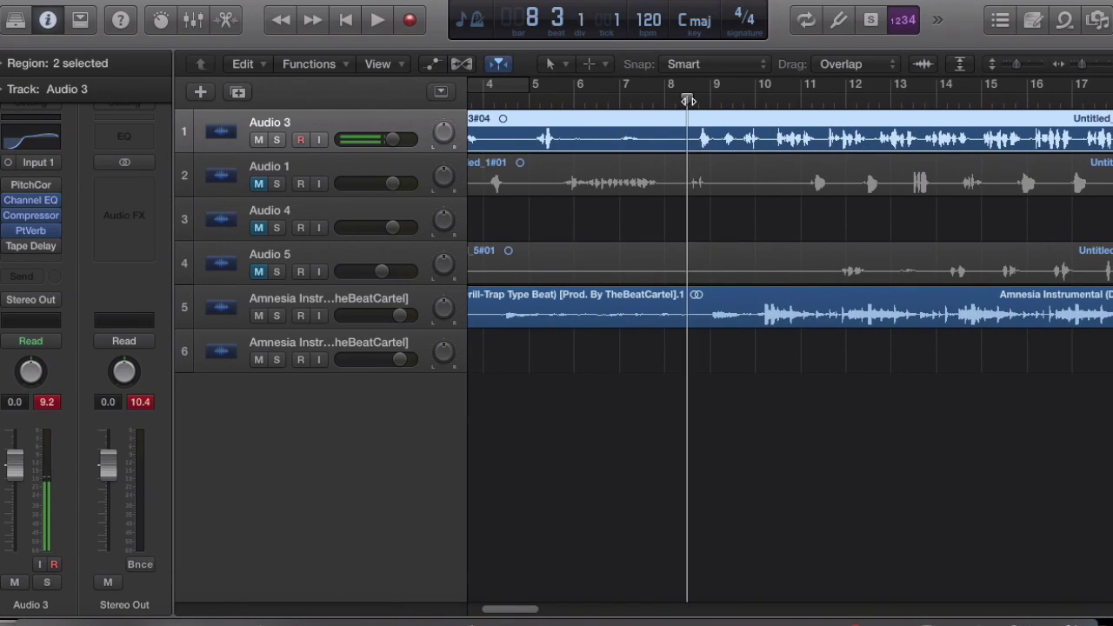
{"action": "left_click", "coordinate": [499, 66]}
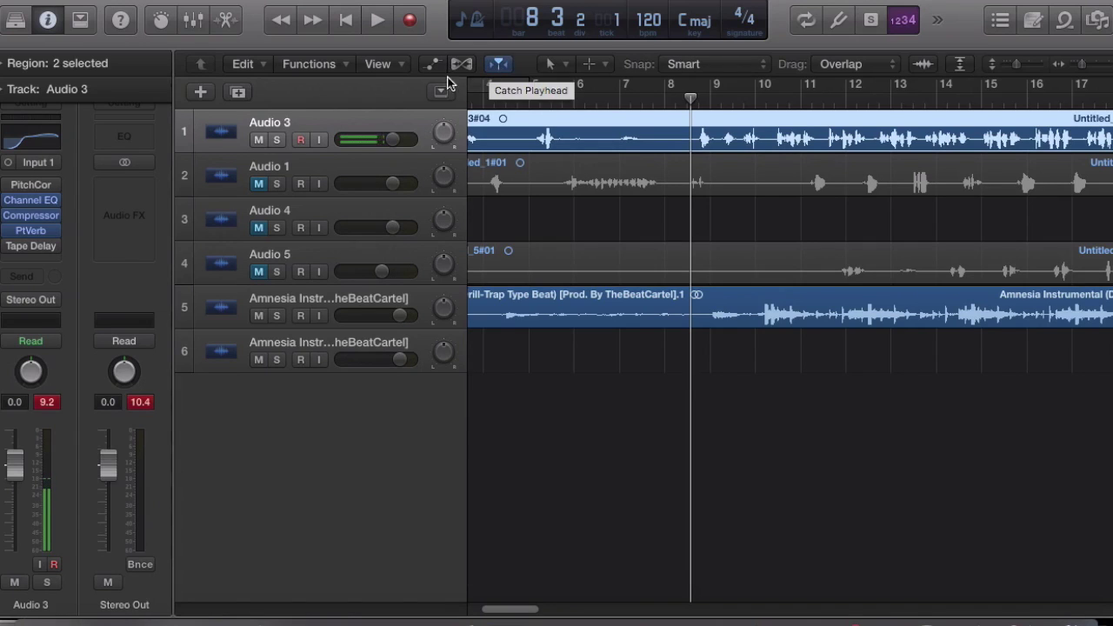
{"action": "left_click", "coordinate": [375, 20]}
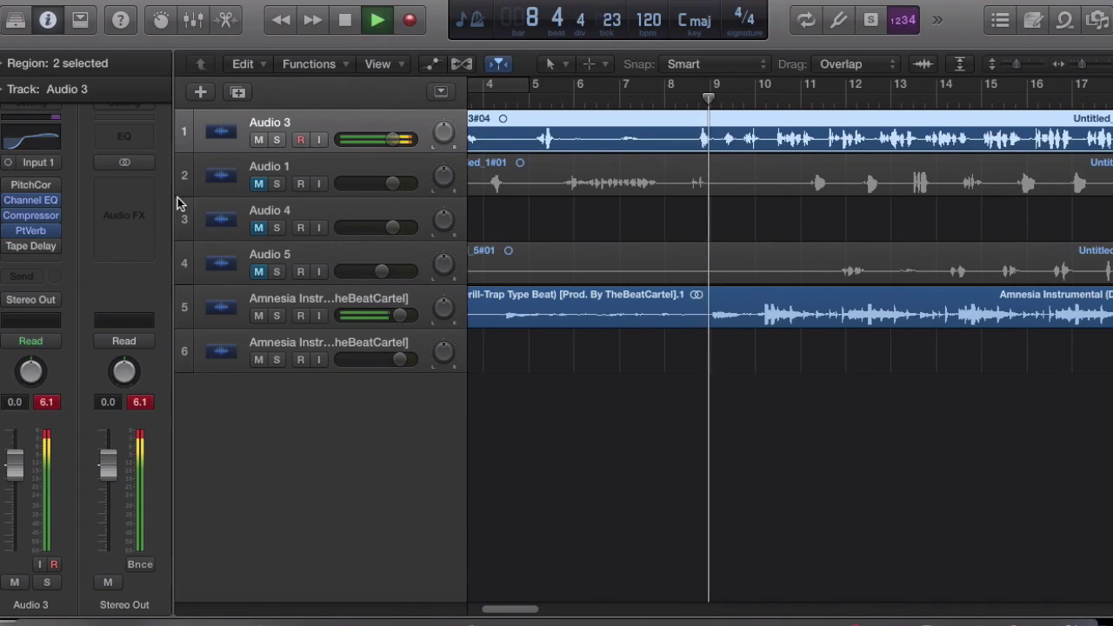
Step: Compare the Audio 3 PlatinumVerb bypassed, then set its Wet level to 16%
{"action": "left_click", "coordinate": [31, 232]}
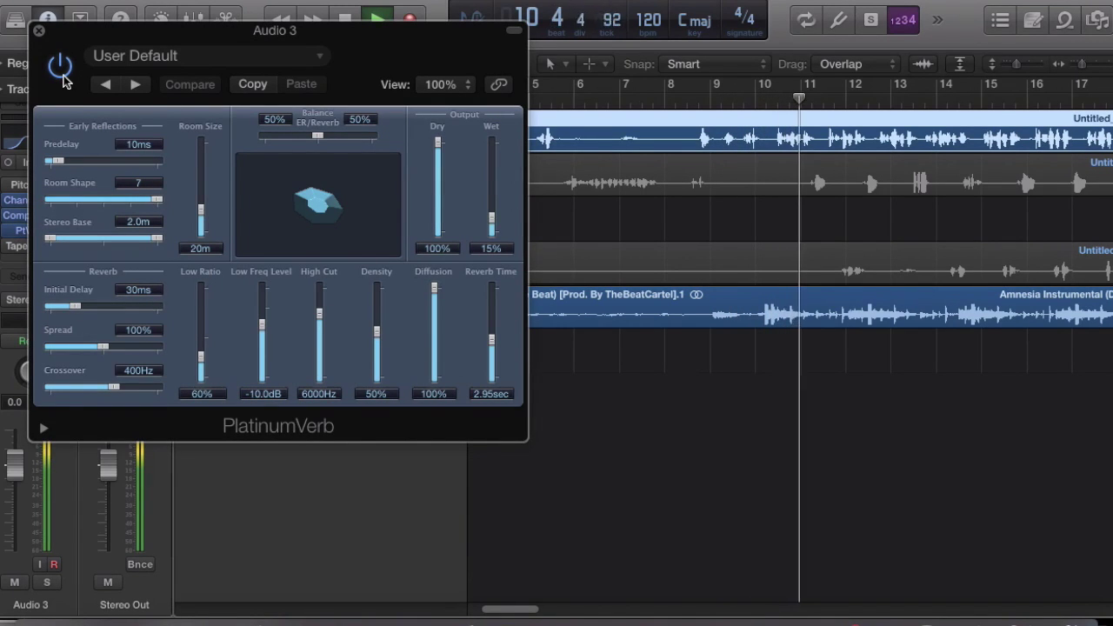
{"action": "left_click", "coordinate": [60, 66]}
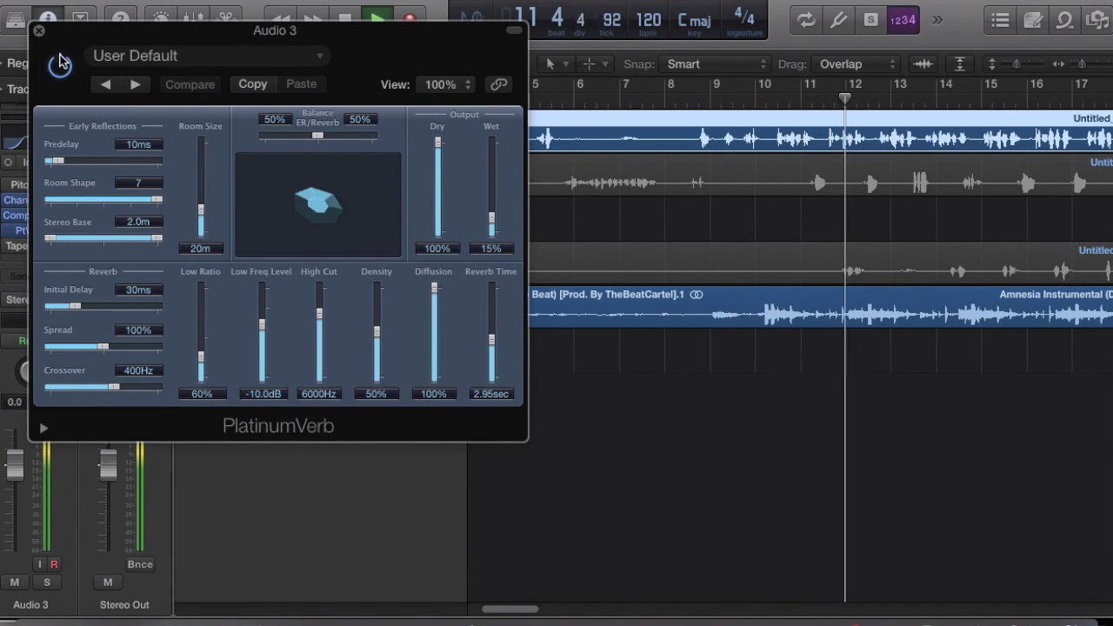
{"action": "left_click", "coordinate": [60, 64]}
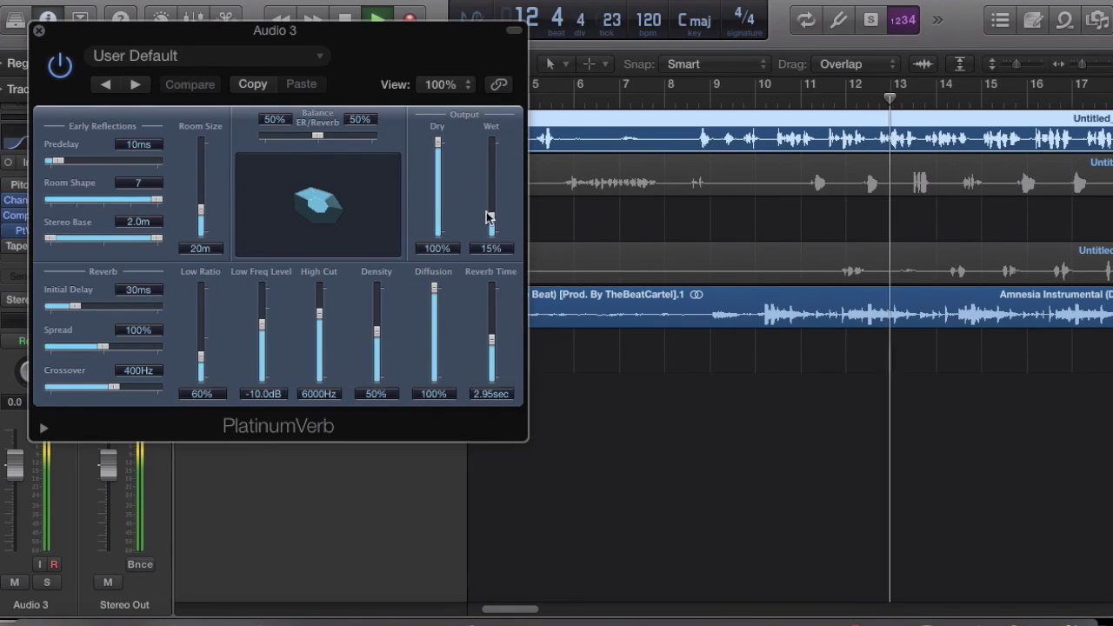
{"action": "mouse_move", "coordinate": [492, 224]}
{"action": "left_mouse_down"}
{"action": "mouse_move", "coordinate": [481, 158]}
{"action": "mouse_move", "coordinate": [513, 221]}
{"action": "left_mouse_up"}
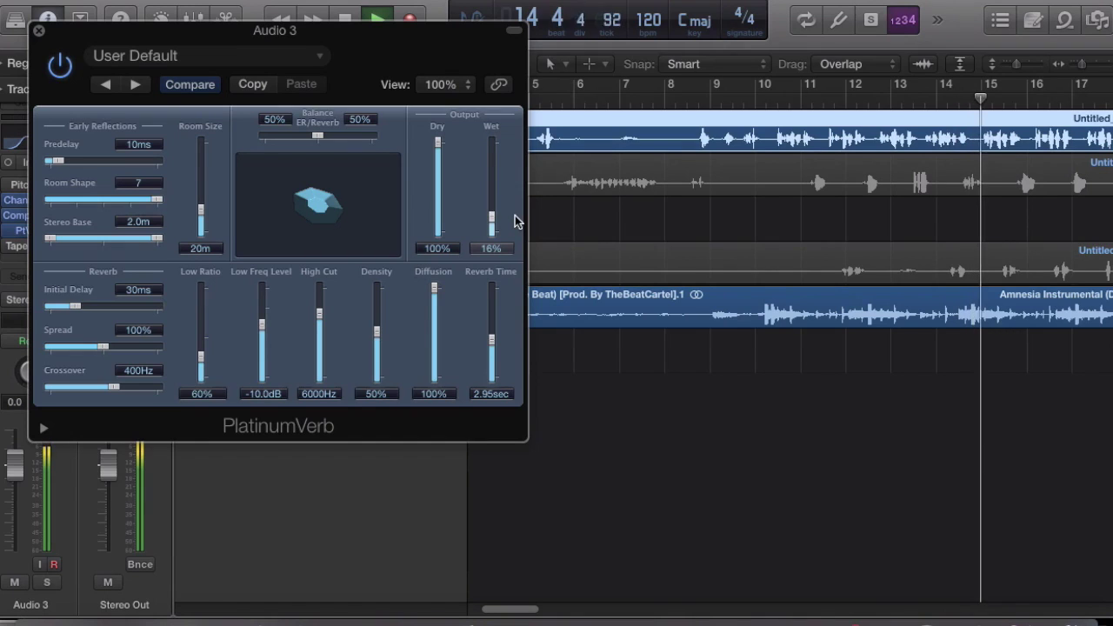
{"action": "left_click", "coordinate": [39, 34]}
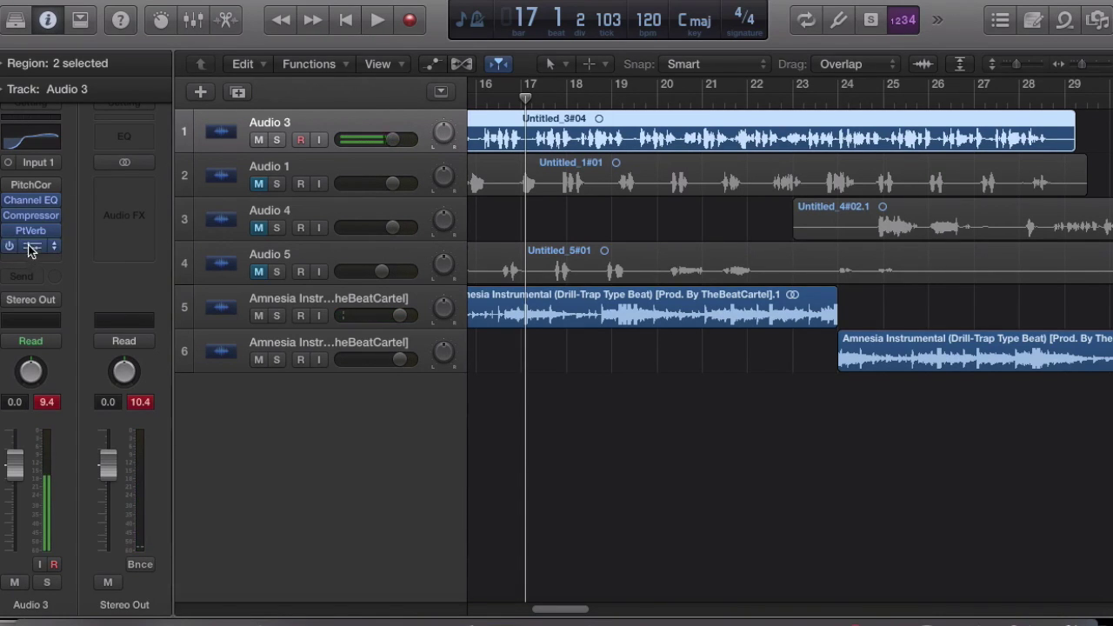
Step: Start playback and check the Audio 3 Tape Delay settings without changes
{"action": "left_click", "coordinate": [377, 19]}
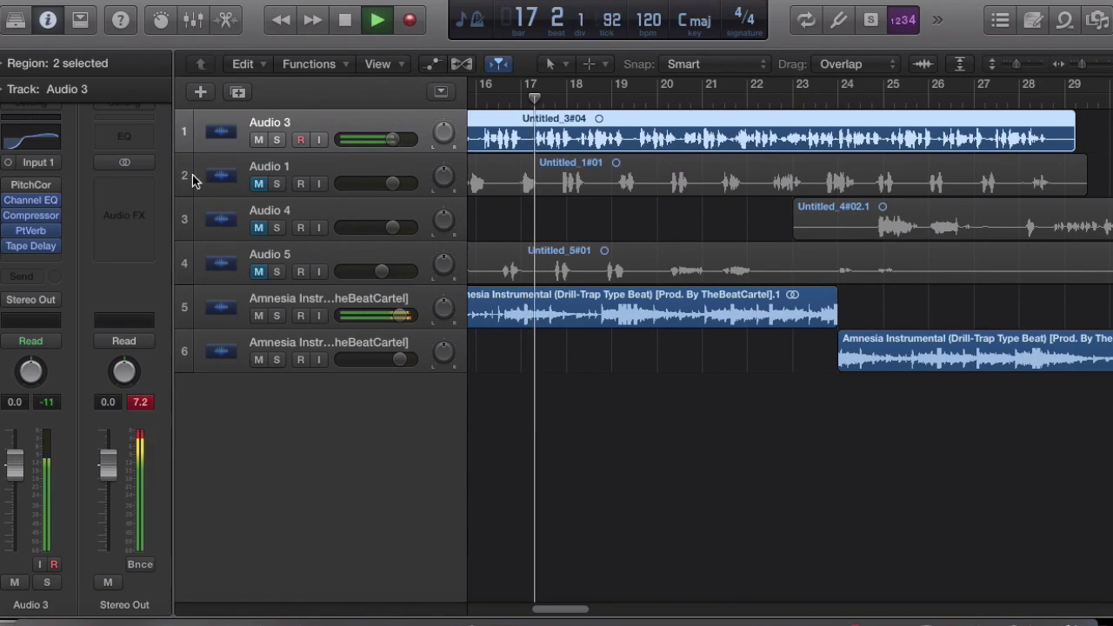
{"action": "left_click", "coordinate": [35, 248]}
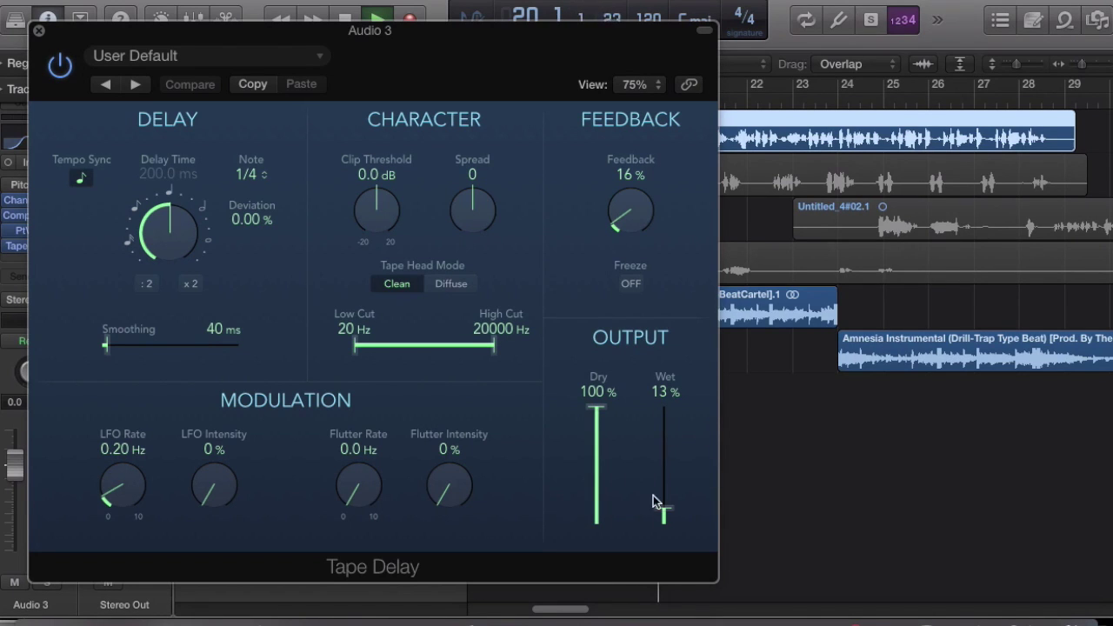
{"action": "left_click", "coordinate": [38, 33]}
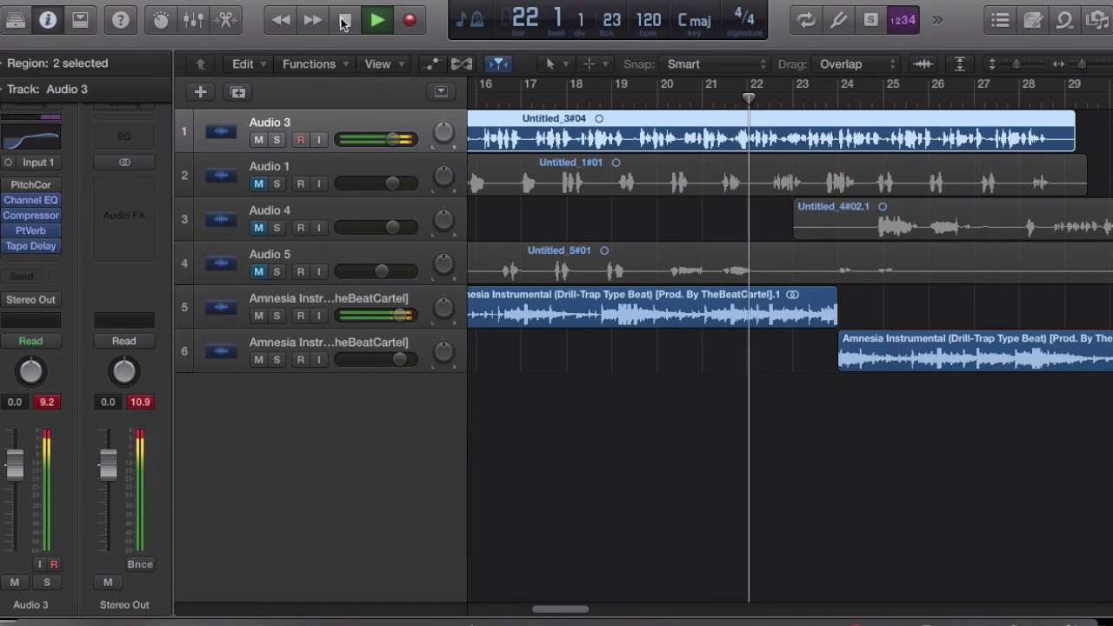
Step: Solo Audio 3 briefly, unsolo it, stop playback and scroll back to the start
{"action": "left_click", "coordinate": [277, 140]}
{"action": "left_click", "coordinate": [277, 140]}
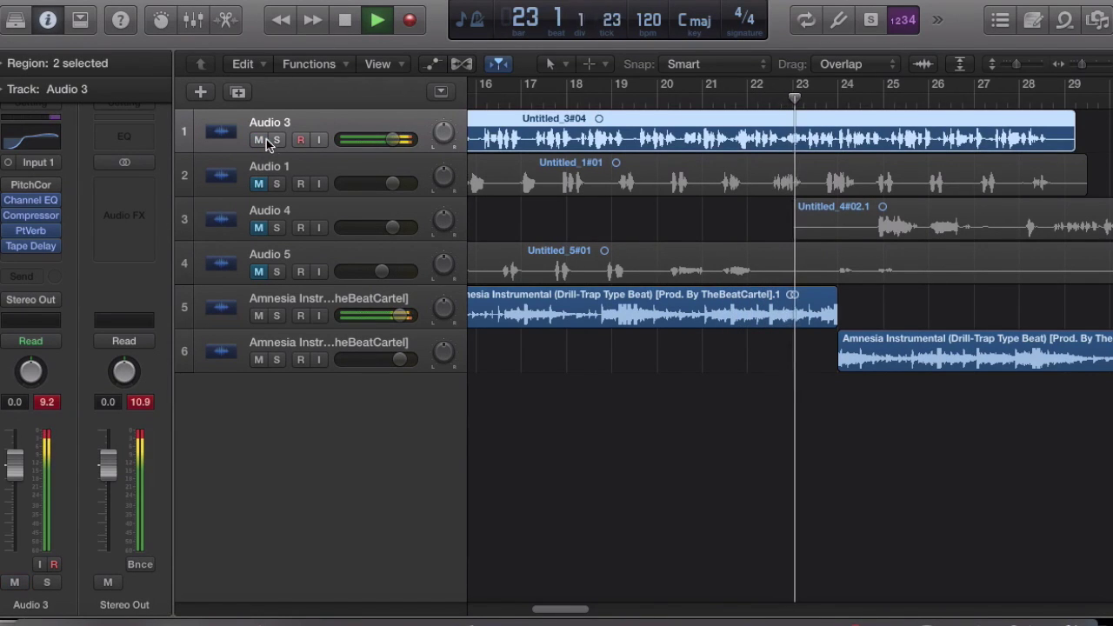
{"action": "left_click", "coordinate": [277, 140]}
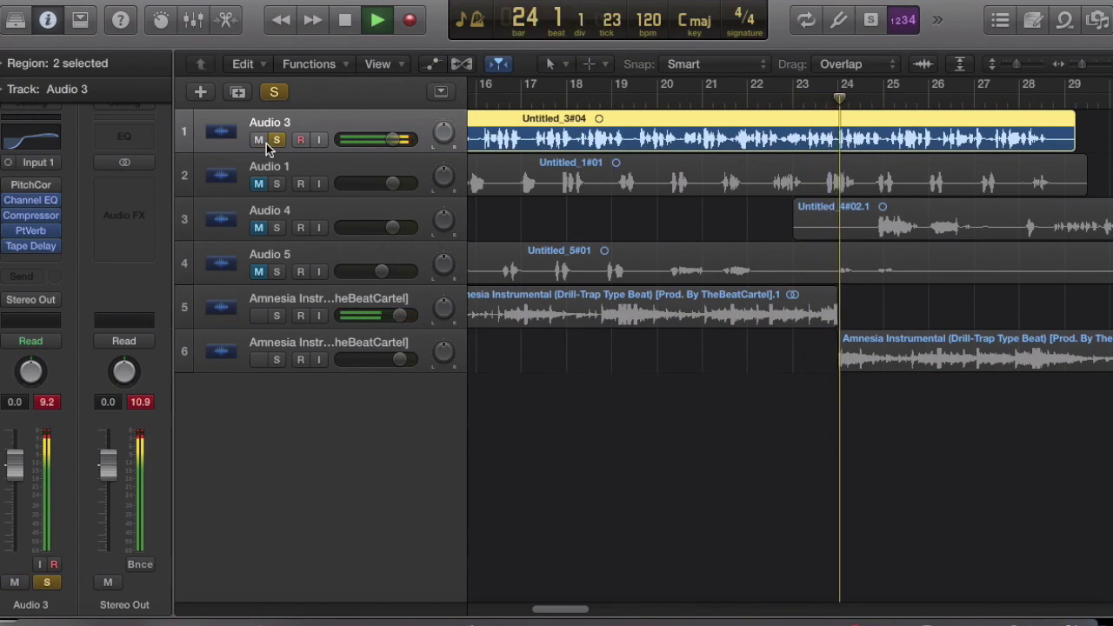
{"action": "left_click", "coordinate": [275, 142]}
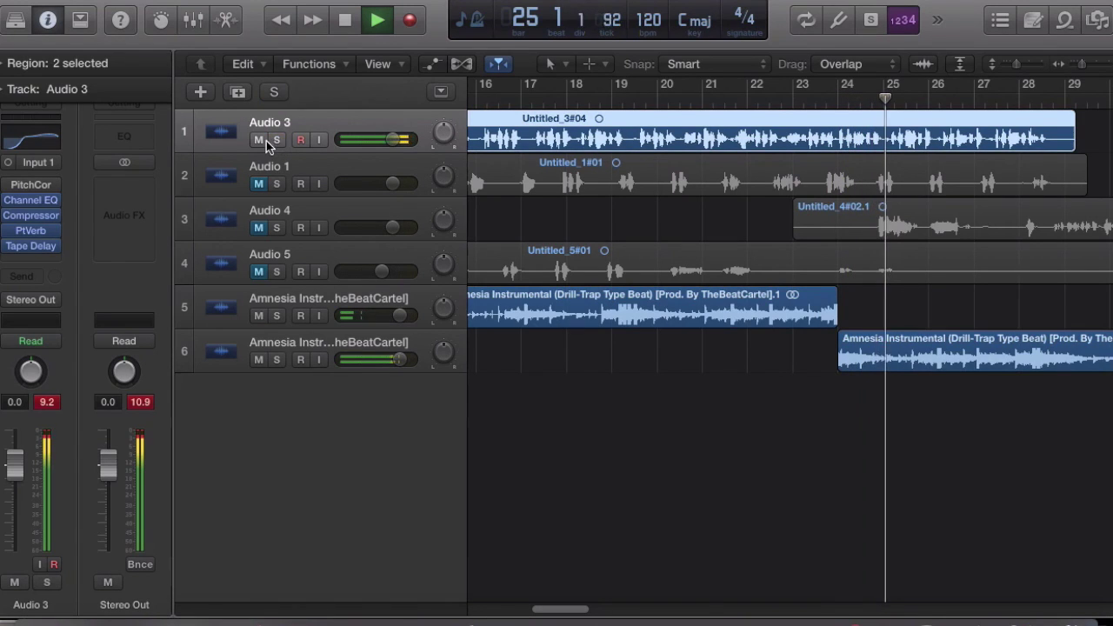
{"action": "left_click", "coordinate": [345, 21]}
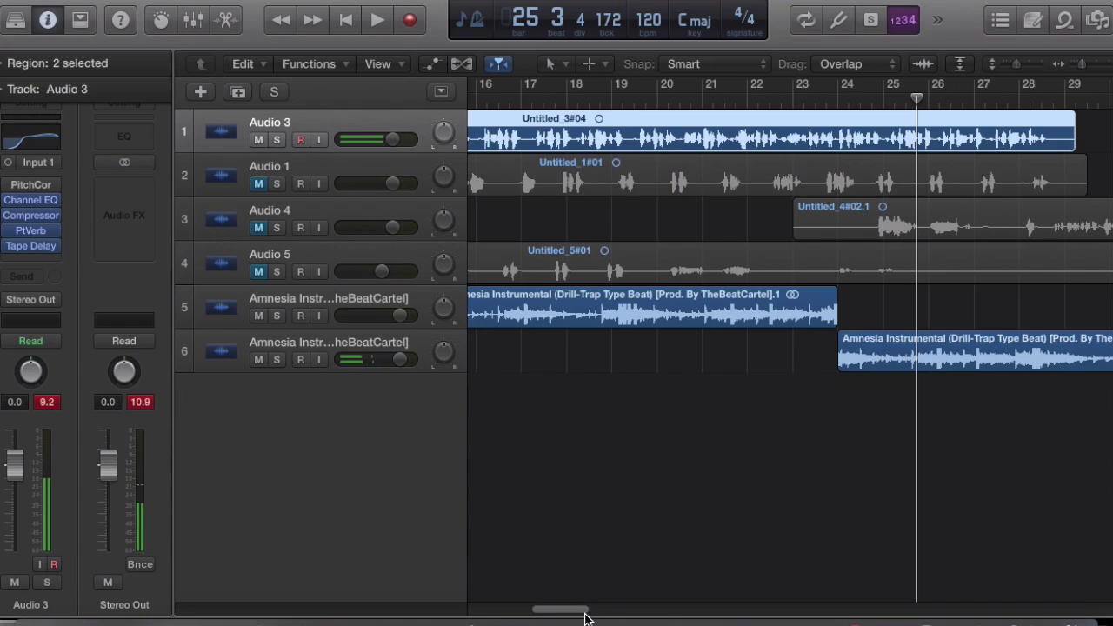
{"action": "left_click_drag", "start_coordinate": [585, 618], "coordinate": [508, 614]}
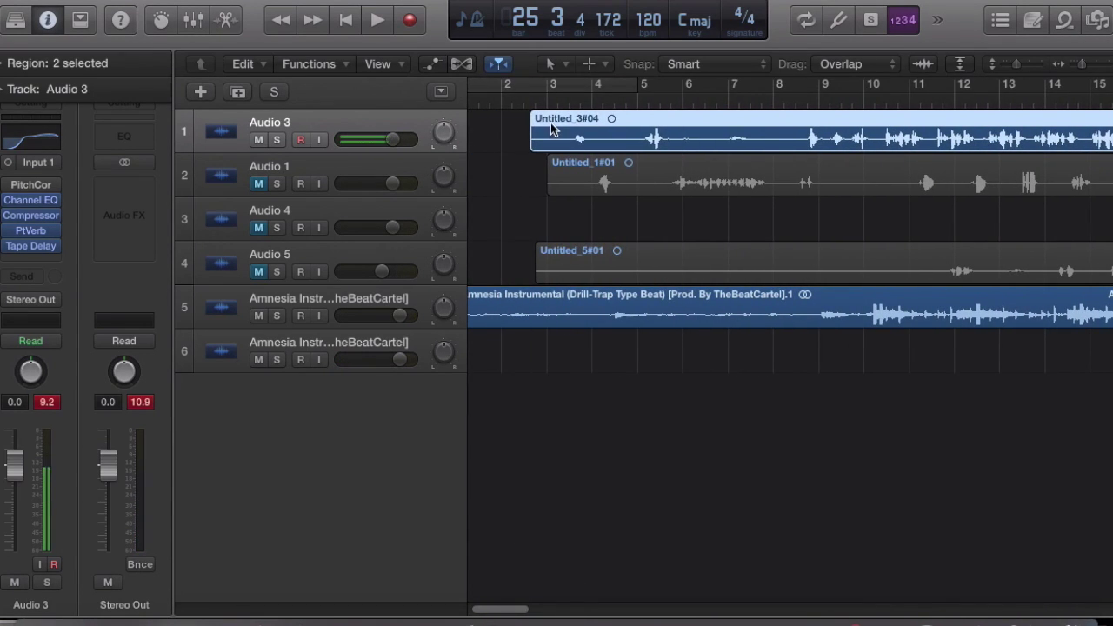
Step: Unmute Audio 1 and look over its Channel EQ settings
{"action": "left_click", "coordinate": [574, 101]}
{"action": "left_click", "coordinate": [368, 169]}
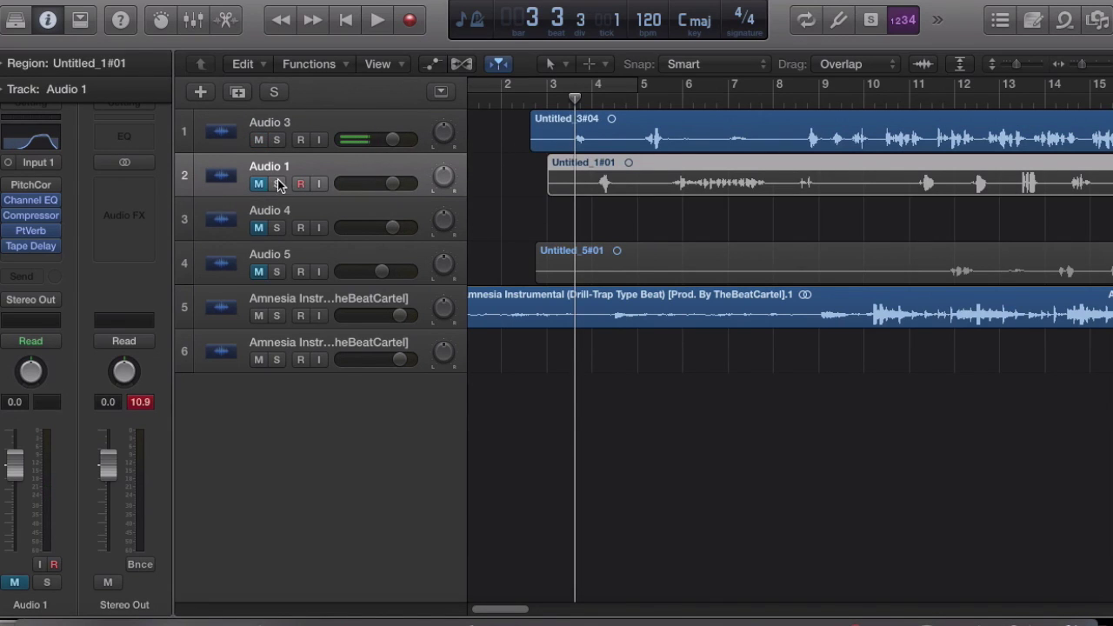
{"action": "left_click", "coordinate": [257, 187]}
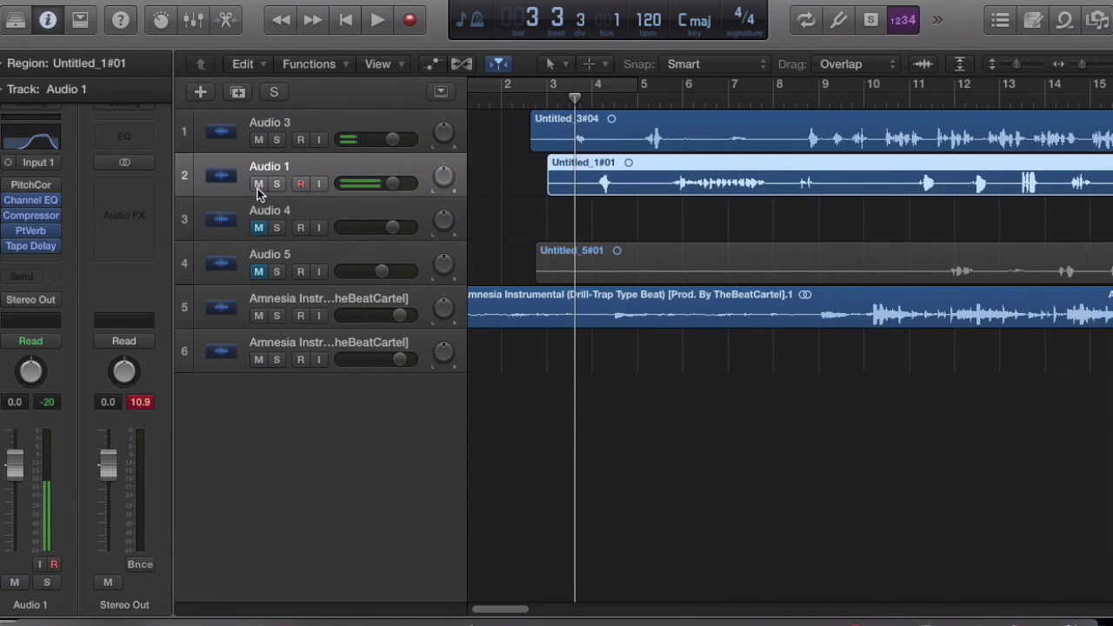
{"action": "left_click", "coordinate": [327, 123]}
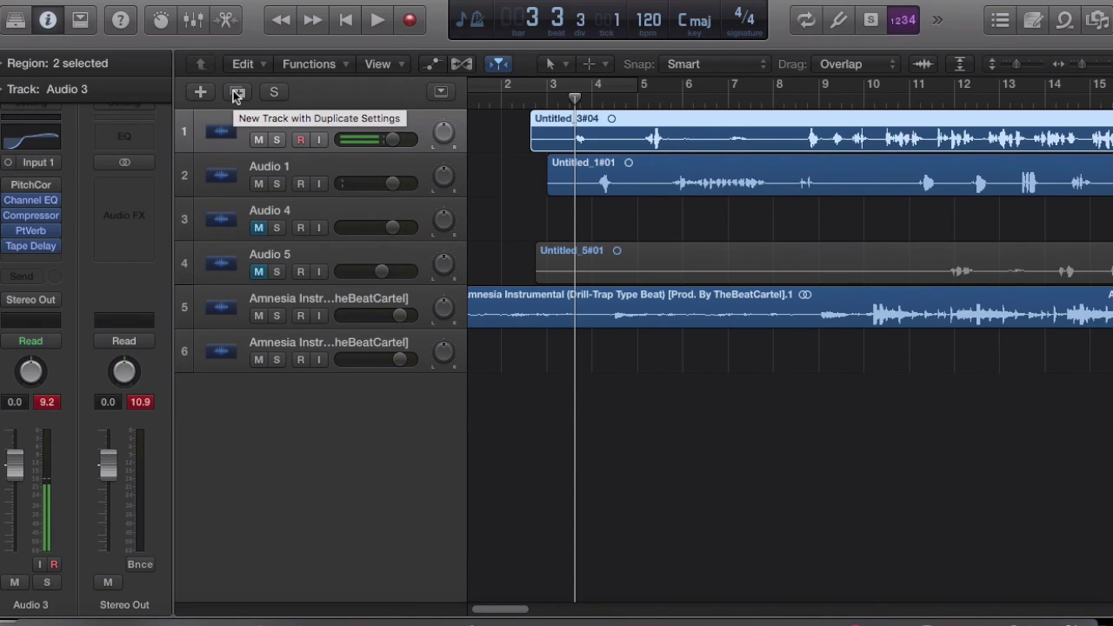
{"action": "left_click", "coordinate": [287, 169]}
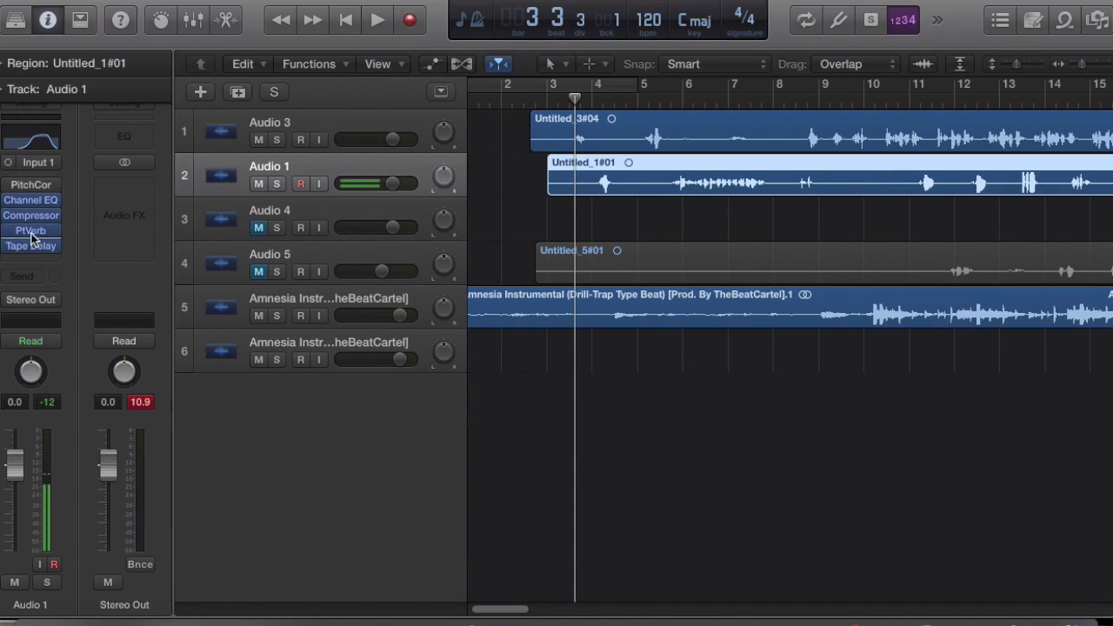
{"action": "left_click", "coordinate": [26, 132]}
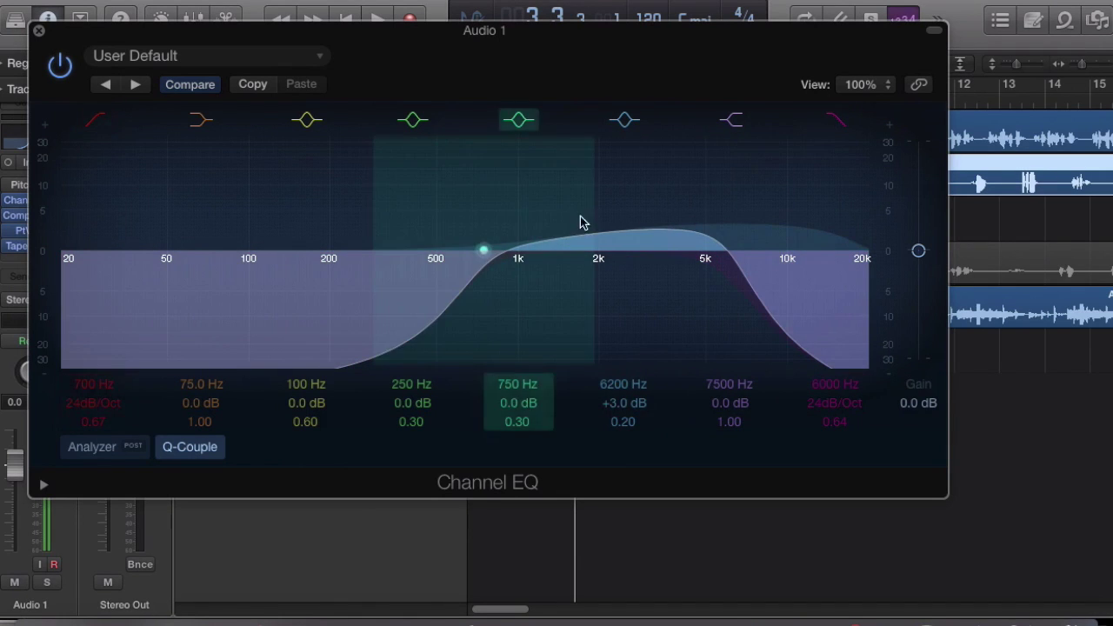
{"action": "left_click", "coordinate": [38, 30]}
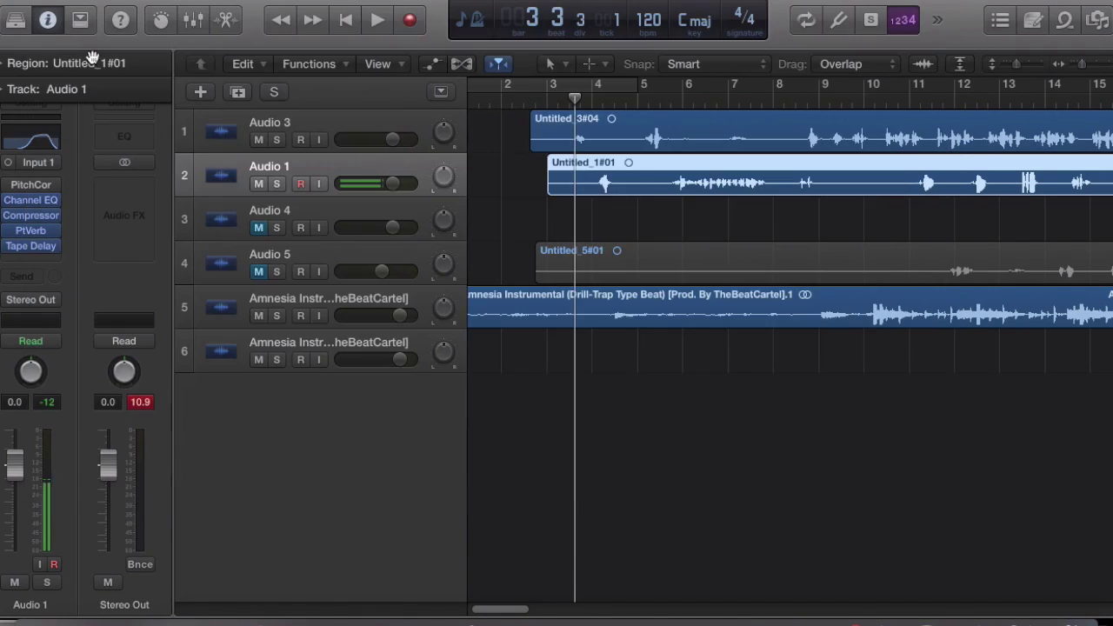
Step: Listen to Audio 1 soloed, unsolo it, then unmute and select Audio 5
{"action": "left_click", "coordinate": [277, 184]}
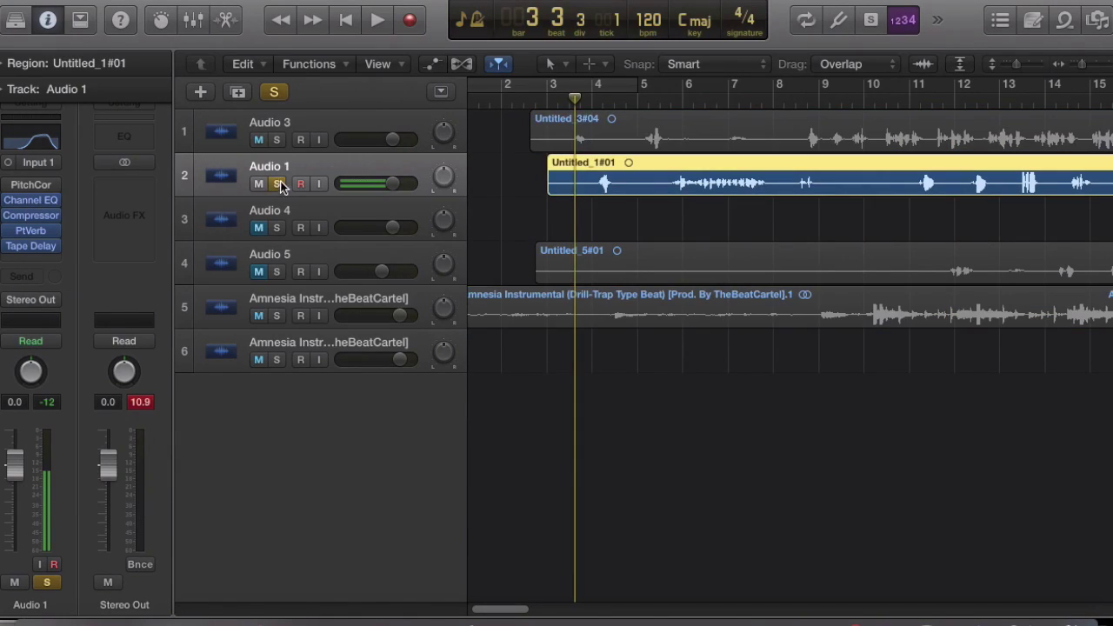
{"action": "left_click", "coordinate": [364, 18]}
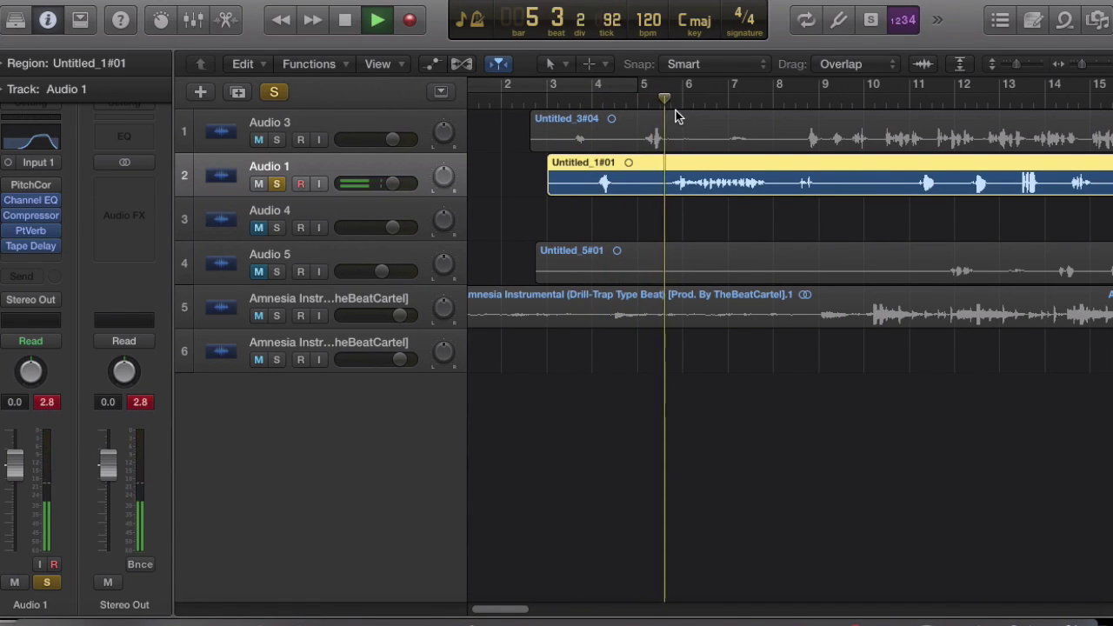
{"action": "left_click", "coordinate": [343, 19]}
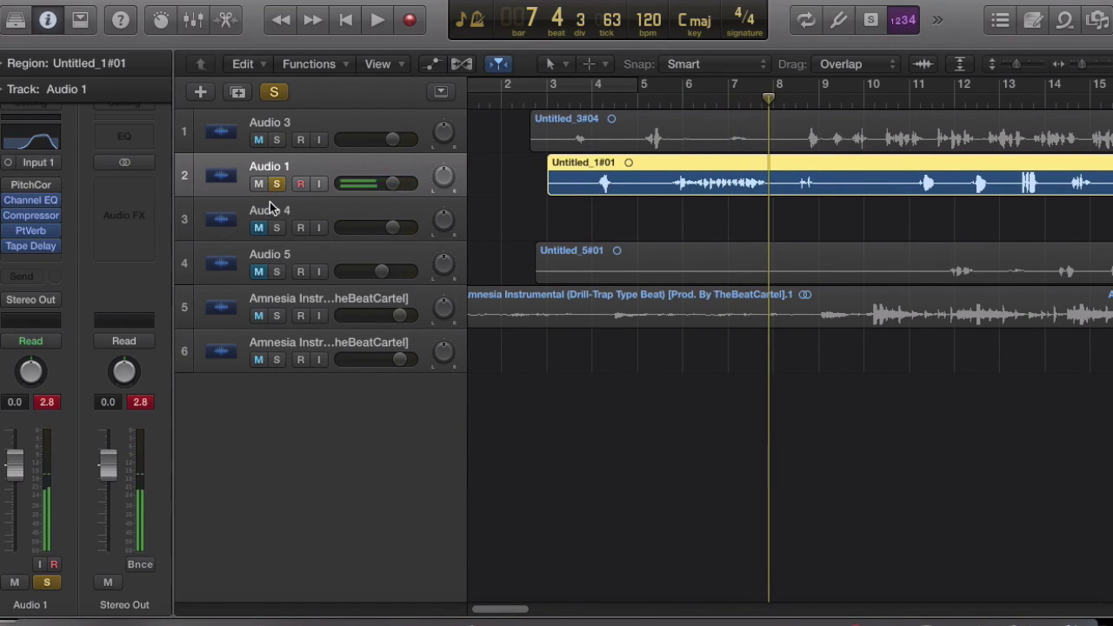
{"action": "left_click", "coordinate": [277, 184]}
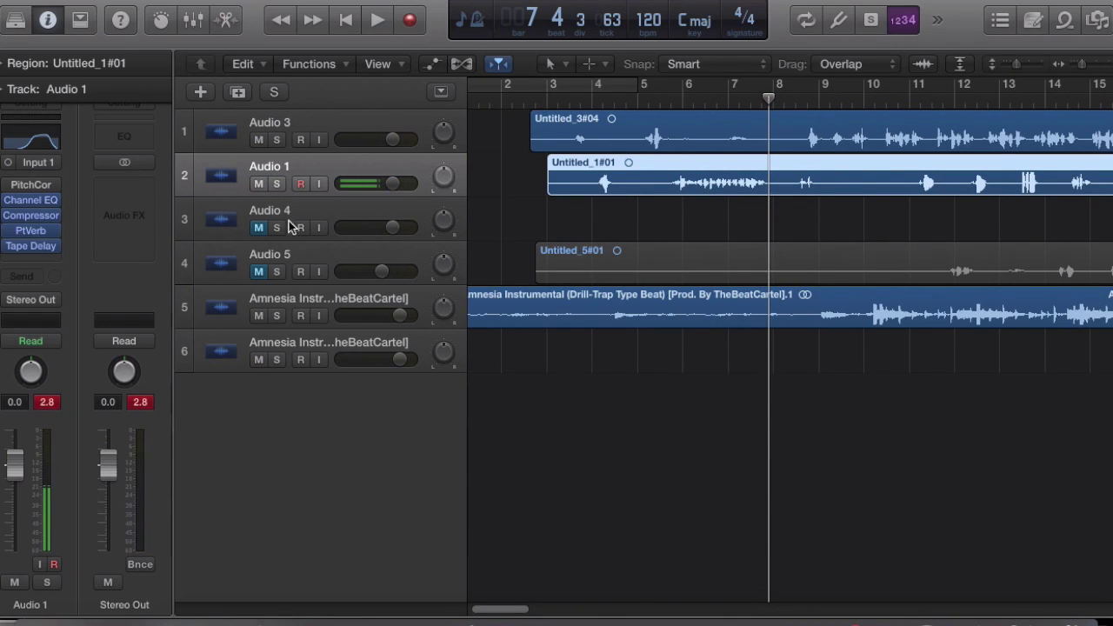
{"action": "left_click", "coordinate": [258, 271]}
{"action": "left_click", "coordinate": [255, 260]}
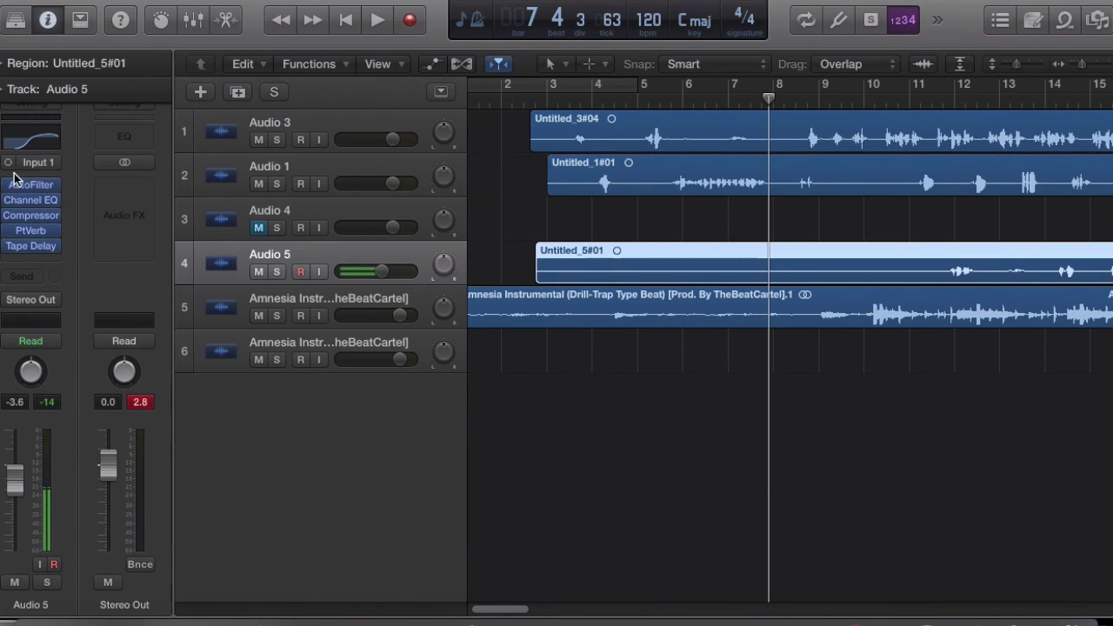
Step: Try the Dirty Filter preset on Audio 5's AutoFilter, then return to Crunch Modulator
{"action": "left_click", "coordinate": [30, 186]}
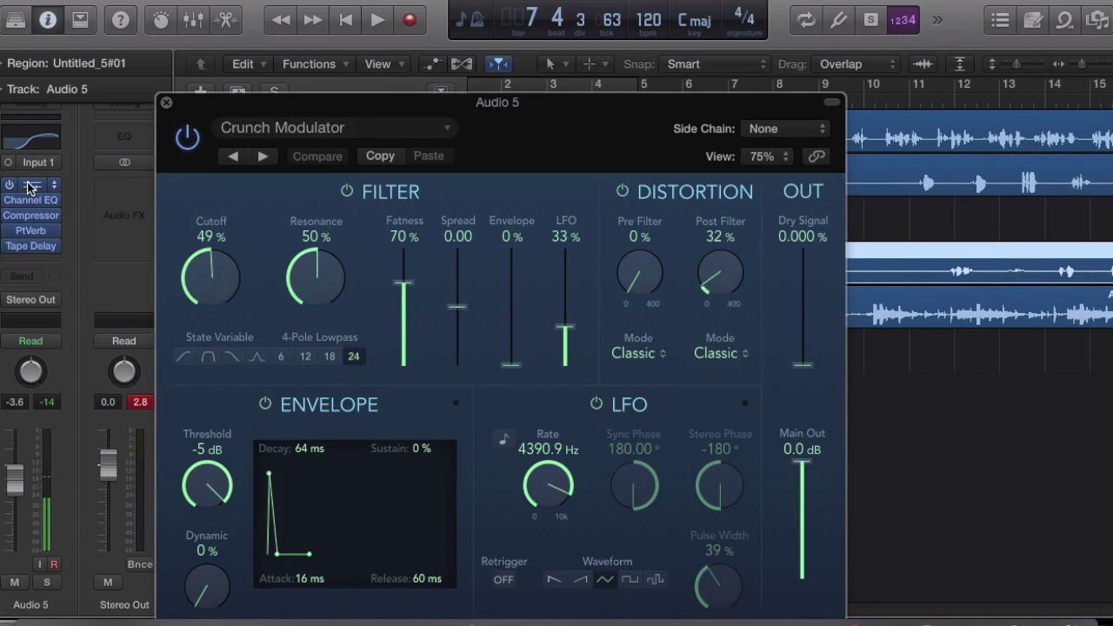
{"action": "left_click_drag", "start_coordinate": [524, 102], "coordinate": [573, 68]}
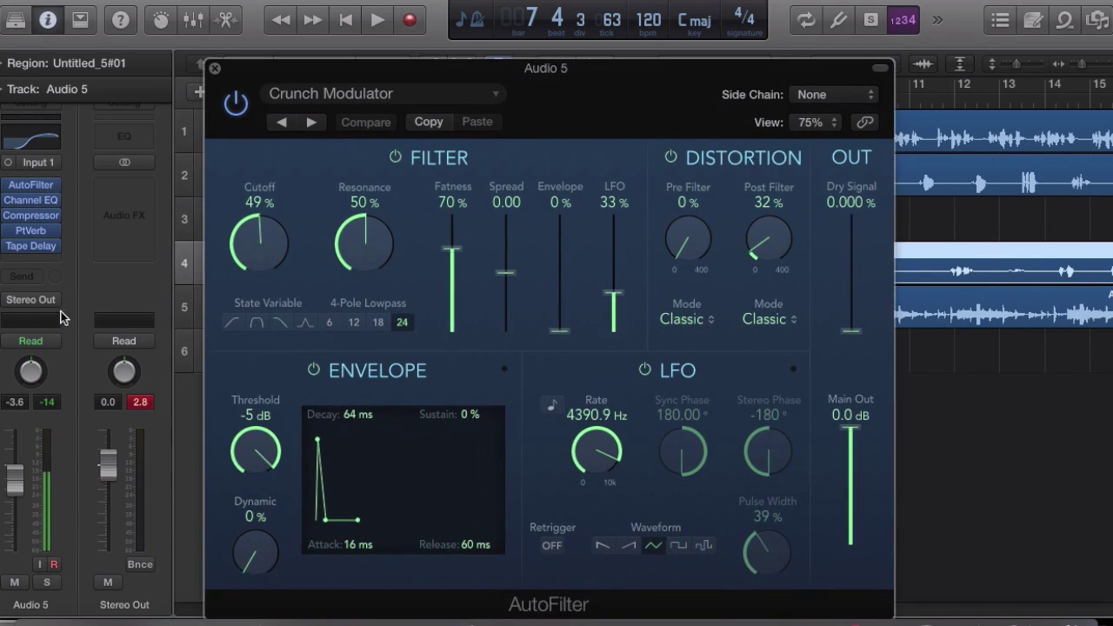
{"action": "left_click", "coordinate": [54, 186]}
{"action": "mouse_move", "coordinate": [67, 315]}
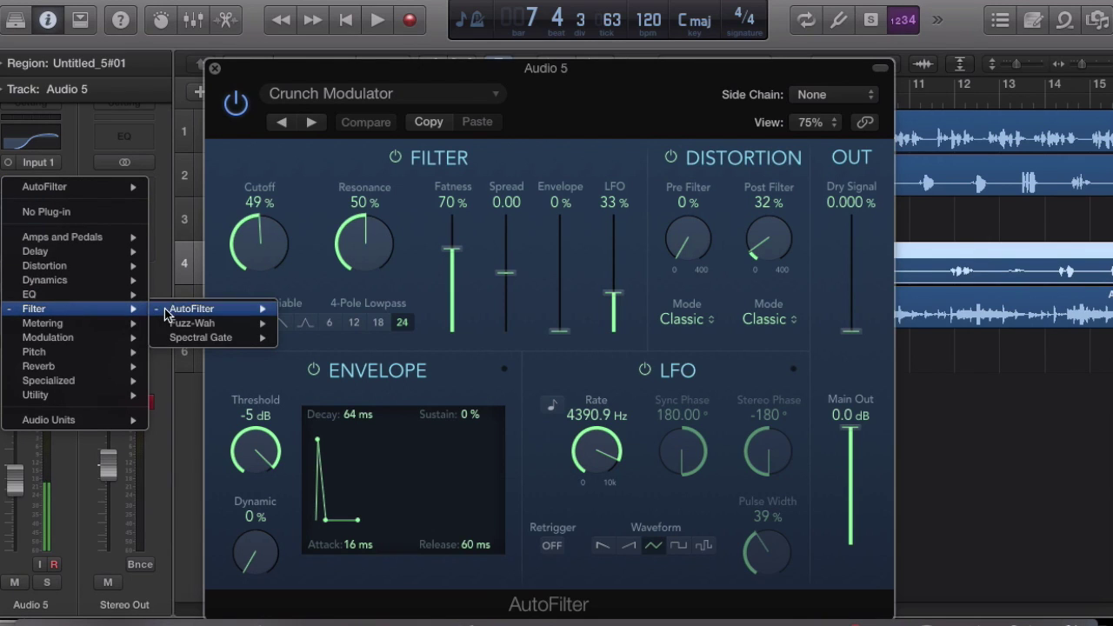
{"action": "mouse_move", "coordinate": [176, 317]}
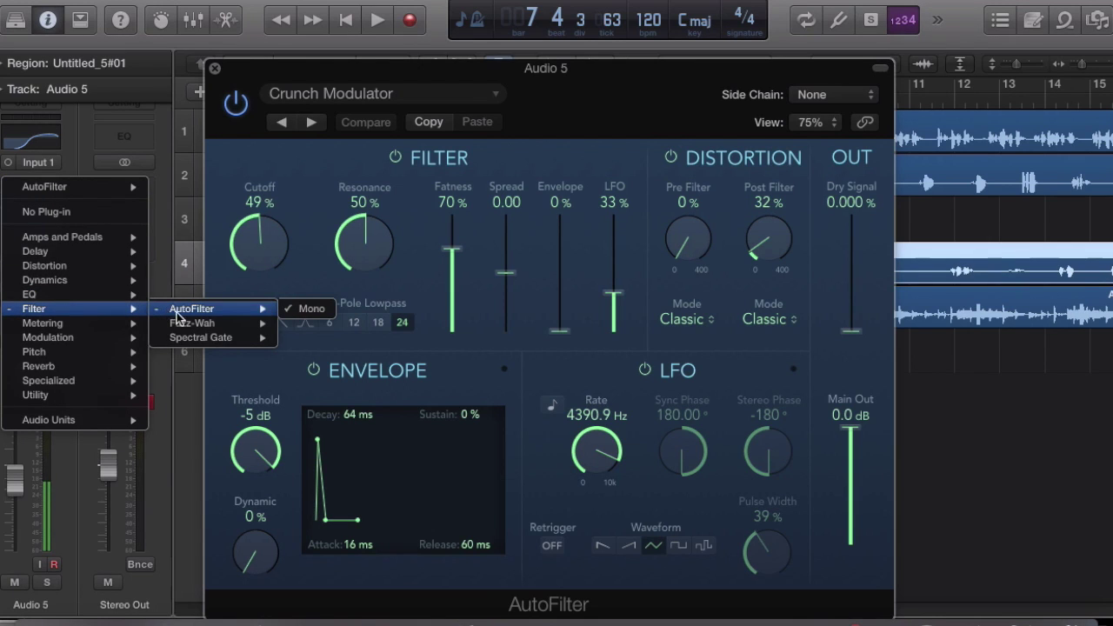
{"action": "left_click", "coordinate": [248, 200]}
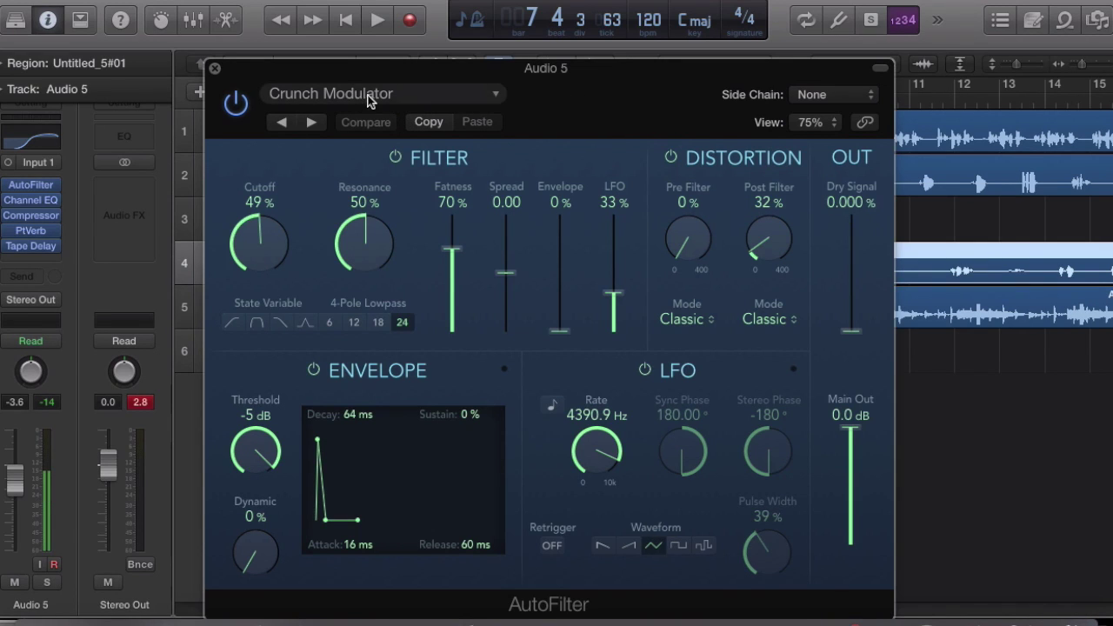
{"action": "left_click", "coordinate": [311, 121]}
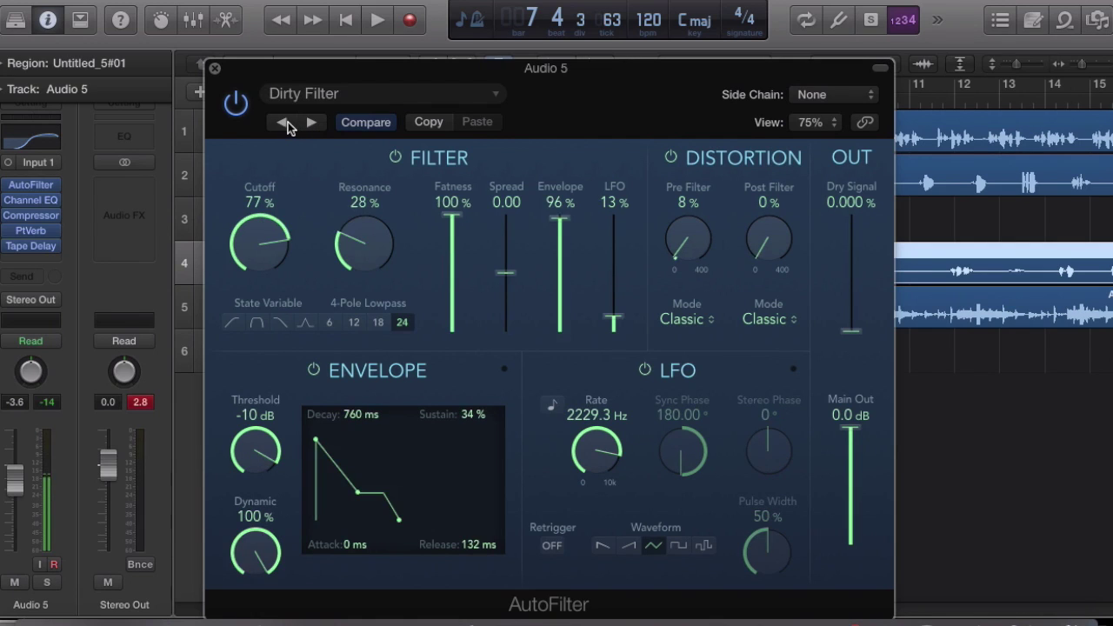
{"action": "left_click", "coordinate": [282, 122]}
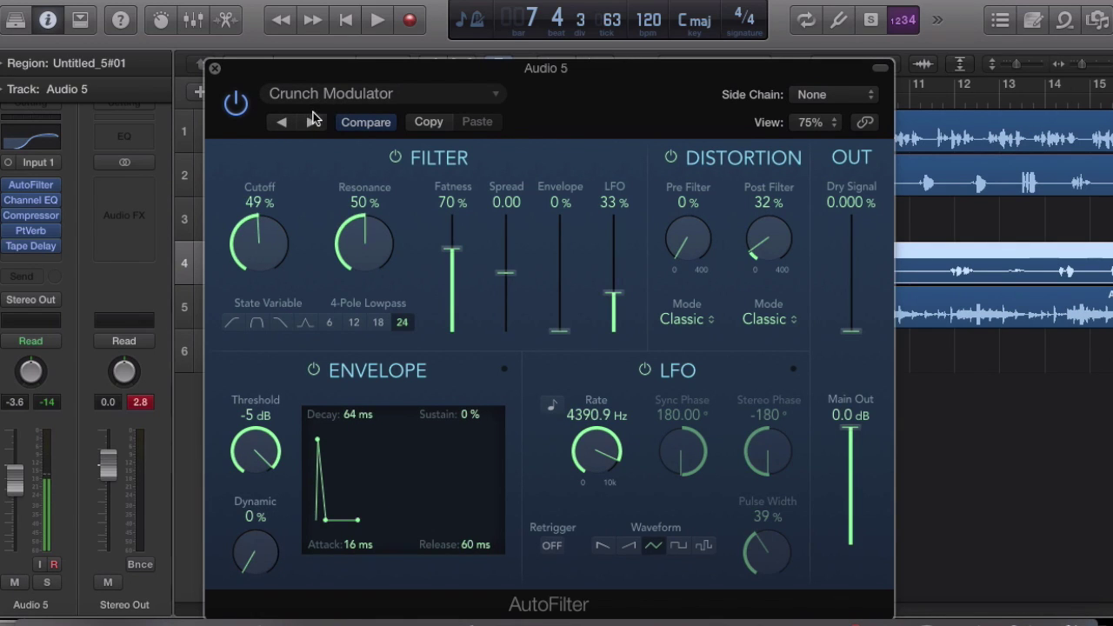
{"action": "left_click", "coordinate": [215, 69]}
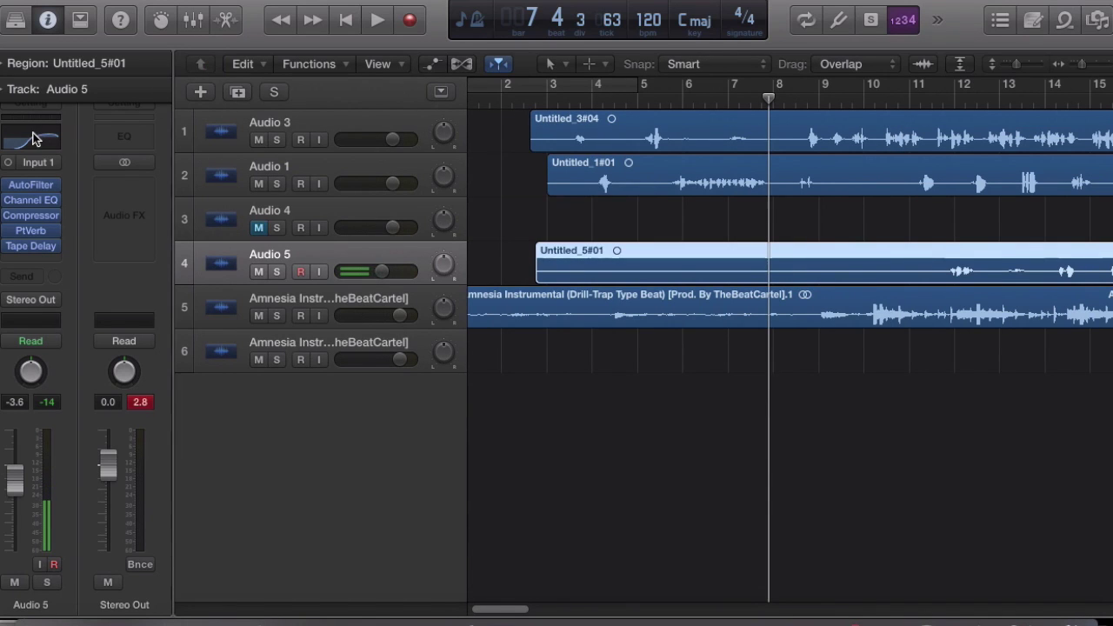
Step: Close Audio 5's Channel EQ window and set the playhead to bar 11
{"action": "left_click", "coordinate": [40, 132]}
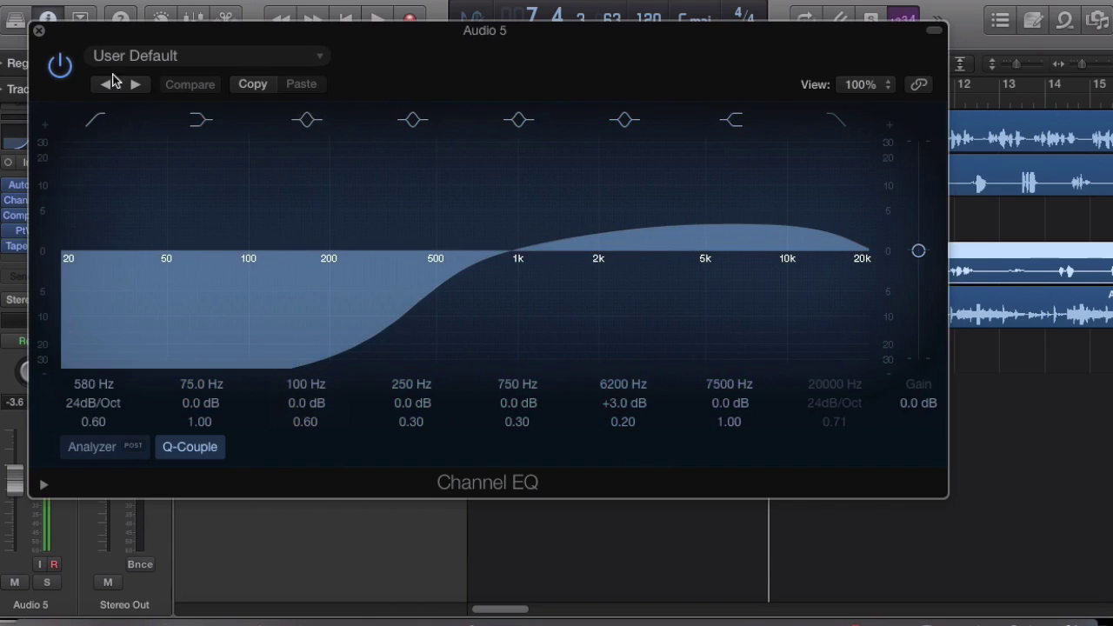
{"action": "left_click", "coordinate": [39, 31]}
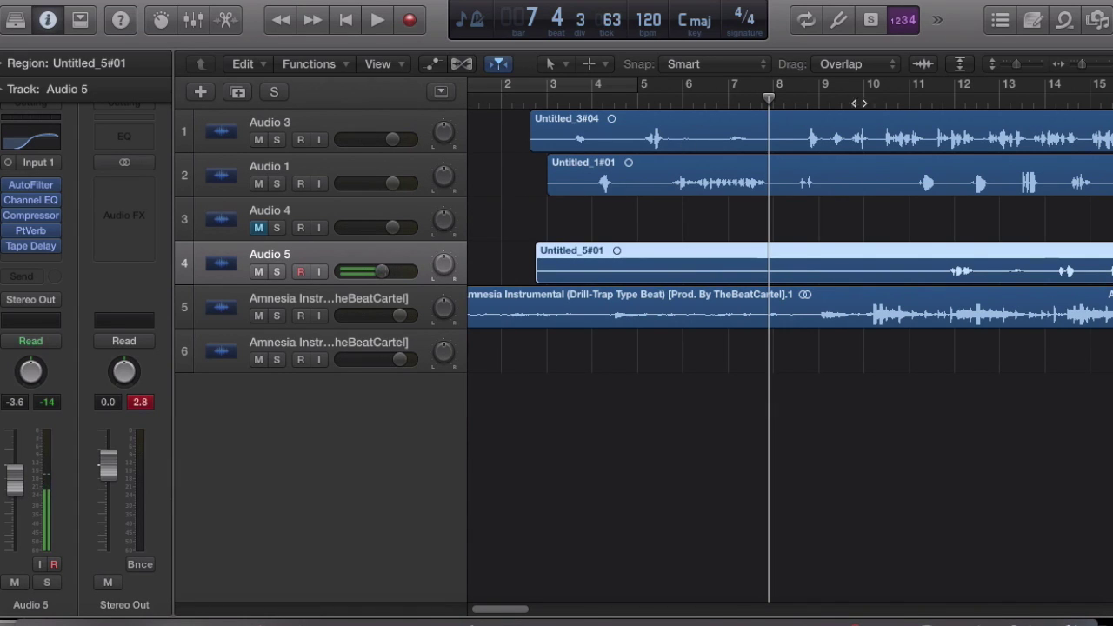
{"action": "left_click", "coordinate": [923, 102]}
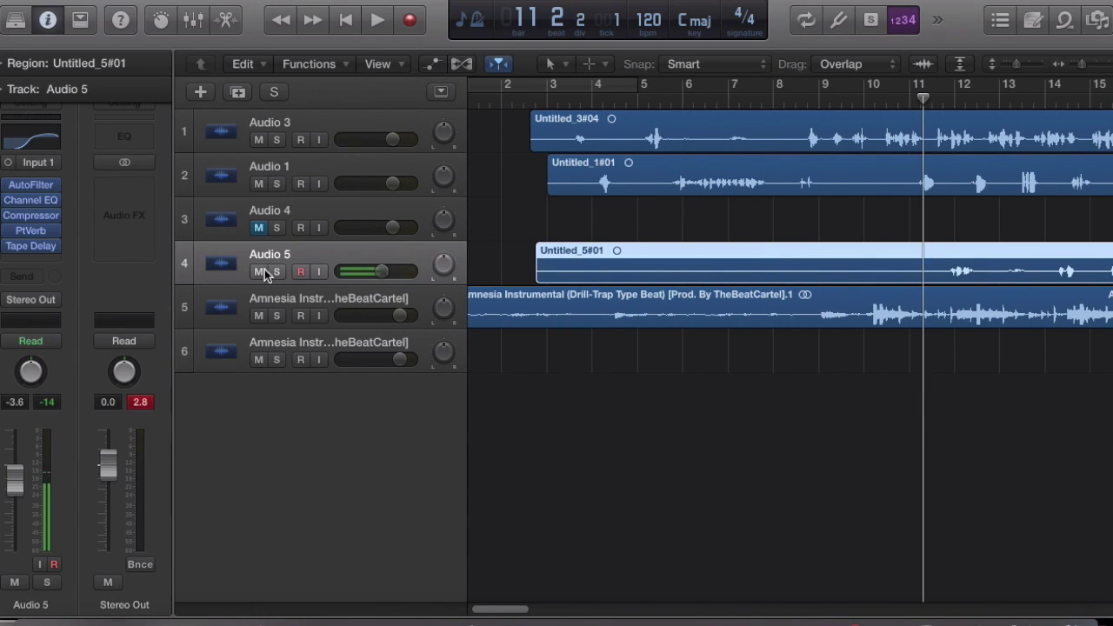
Step: Solo the Audio 5 vocal take and play it from bar 11, then stop
{"action": "left_click", "coordinate": [261, 272]}
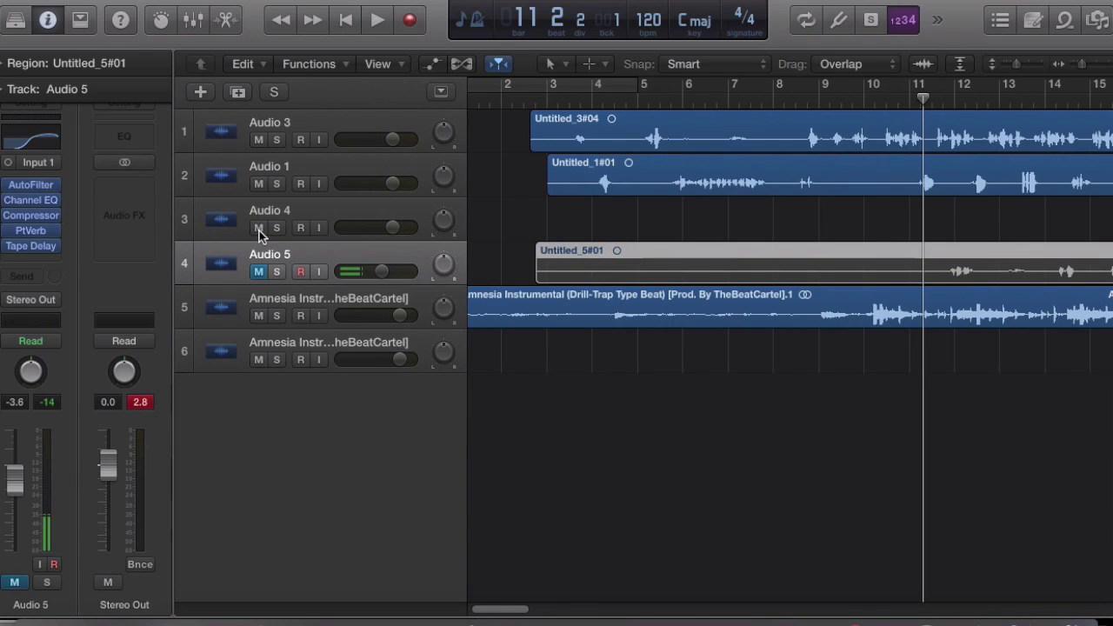
{"action": "left_click", "coordinate": [276, 272]}
{"action": "left_click", "coordinate": [259, 272]}
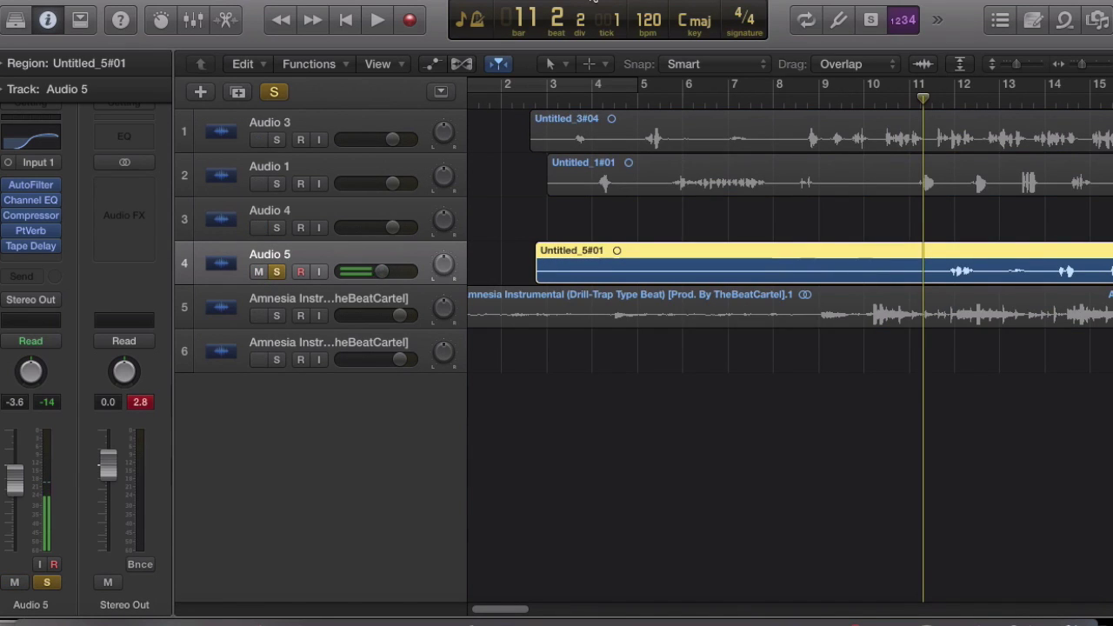
{"action": "left_click", "coordinate": [376, 21]}
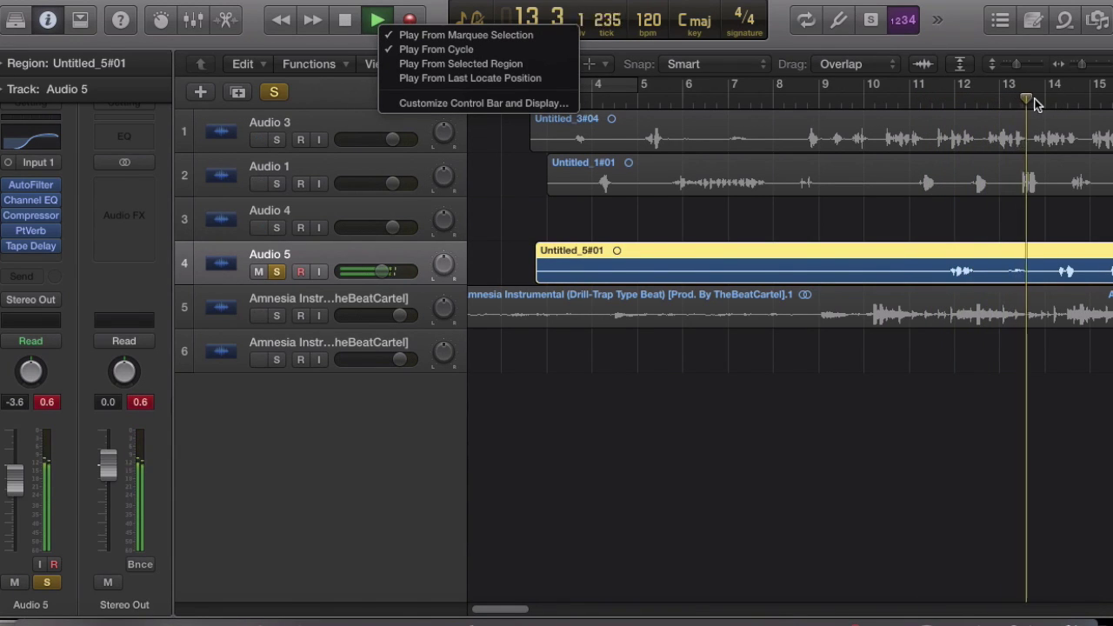
{"action": "left_click", "coordinate": [344, 23]}
{"action": "left_click", "coordinate": [345, 23]}
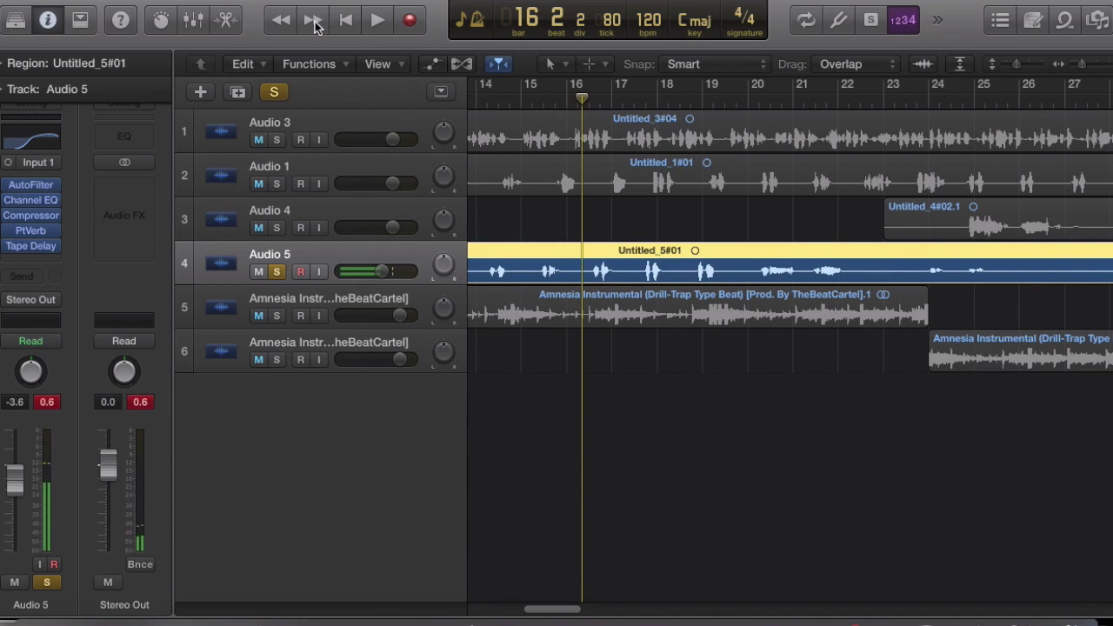
Step: Unsolo and unmute Audio 5, zoom out, and place the playhead at bar 21
{"action": "left_click", "coordinate": [276, 272]}
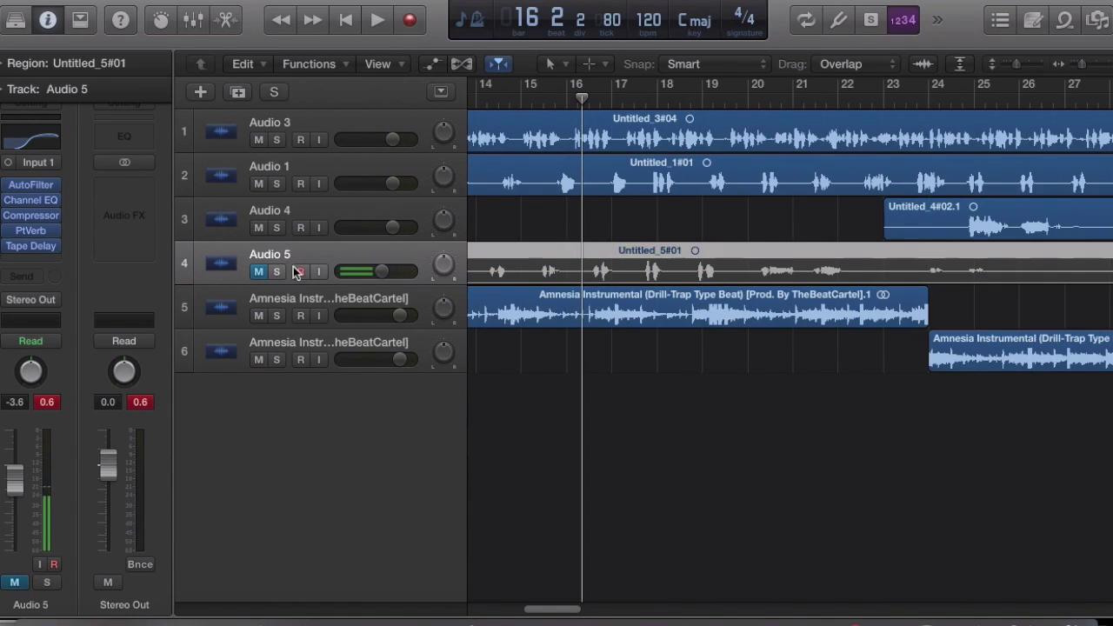
{"action": "left_click", "coordinate": [258, 271]}
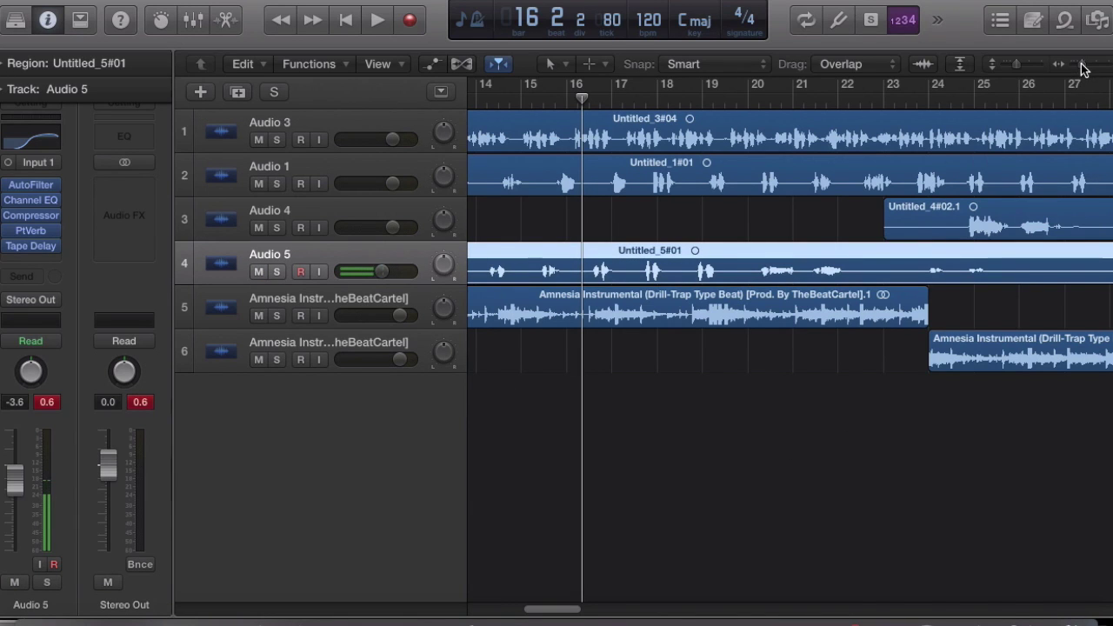
{"action": "left_click_drag", "start_coordinate": [1082, 64], "coordinate": [1076, 64]}
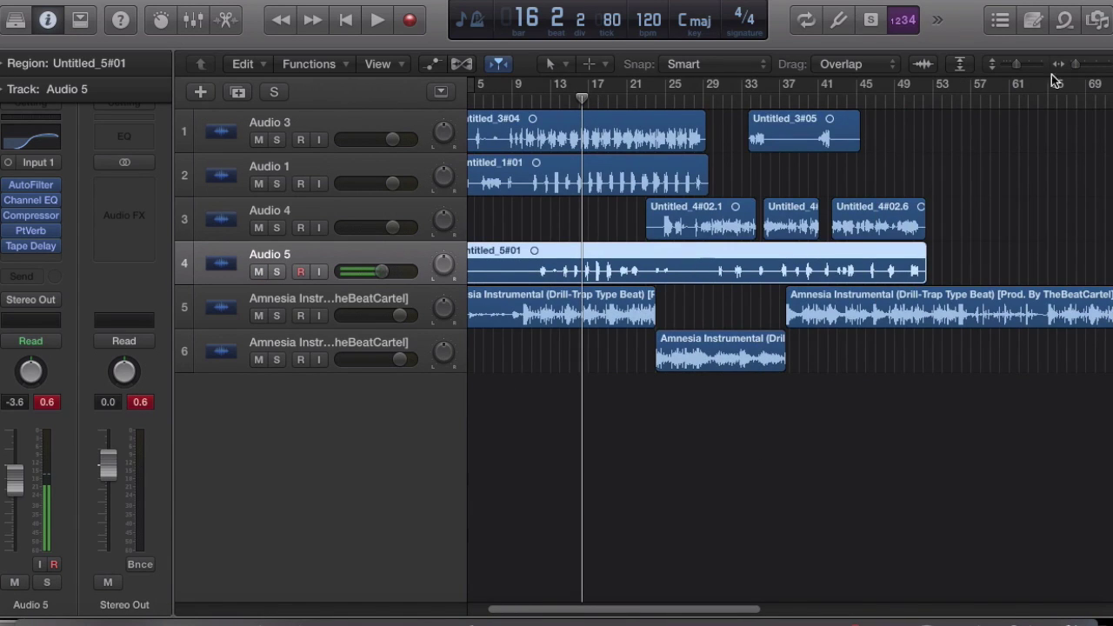
{"action": "left_click", "coordinate": [629, 102]}
{"action": "left_click_drag", "start_coordinate": [629, 102], "coordinate": [632, 103]}
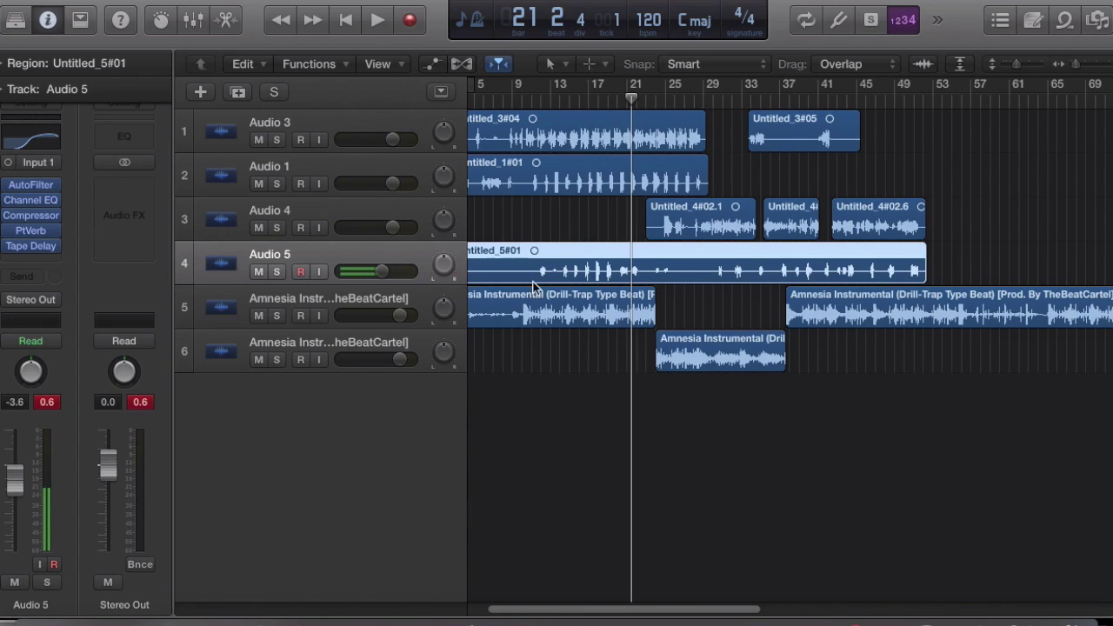
Step: Solo the two Amnesia Instrumental beat tracks, 5 and 6
{"action": "left_click", "coordinate": [400, 349]}
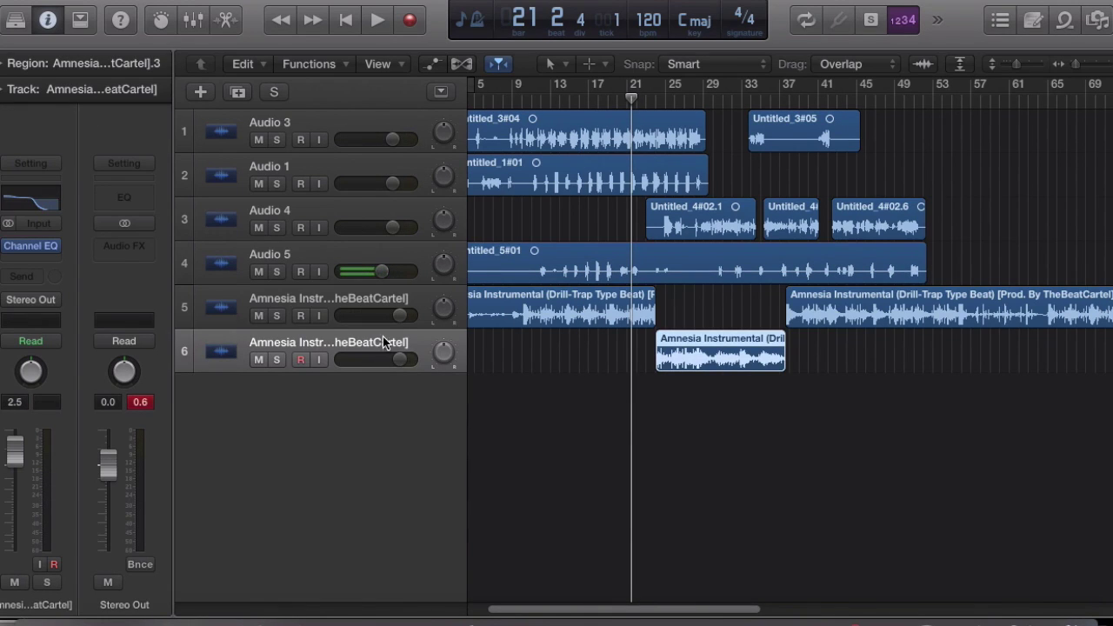
{"action": "left_click", "coordinate": [361, 305]}
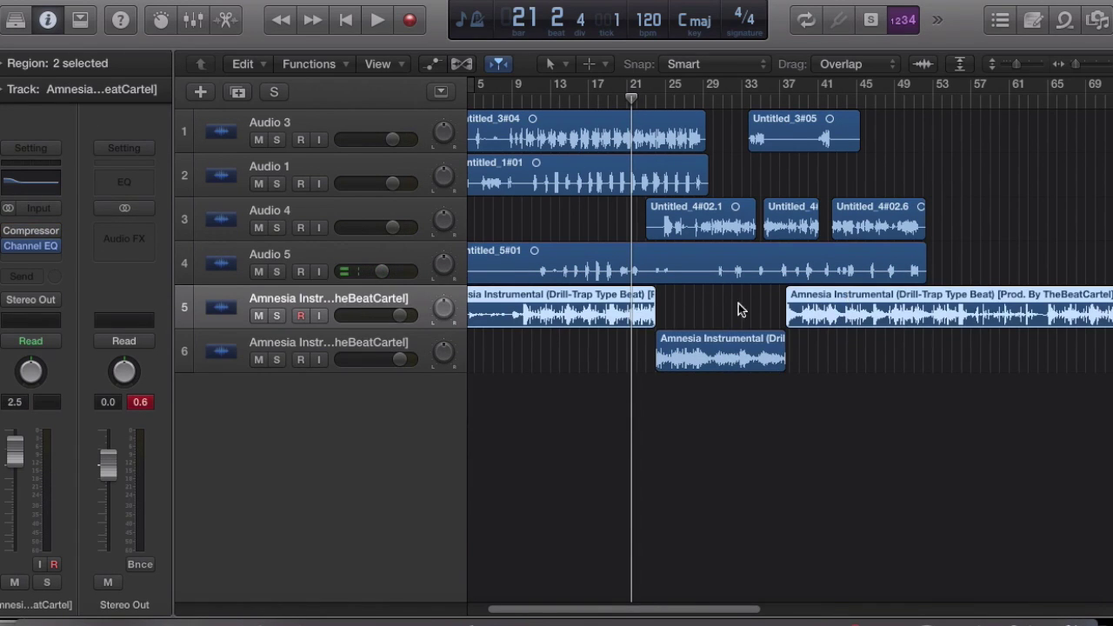
{"action": "left_click", "coordinate": [418, 350]}
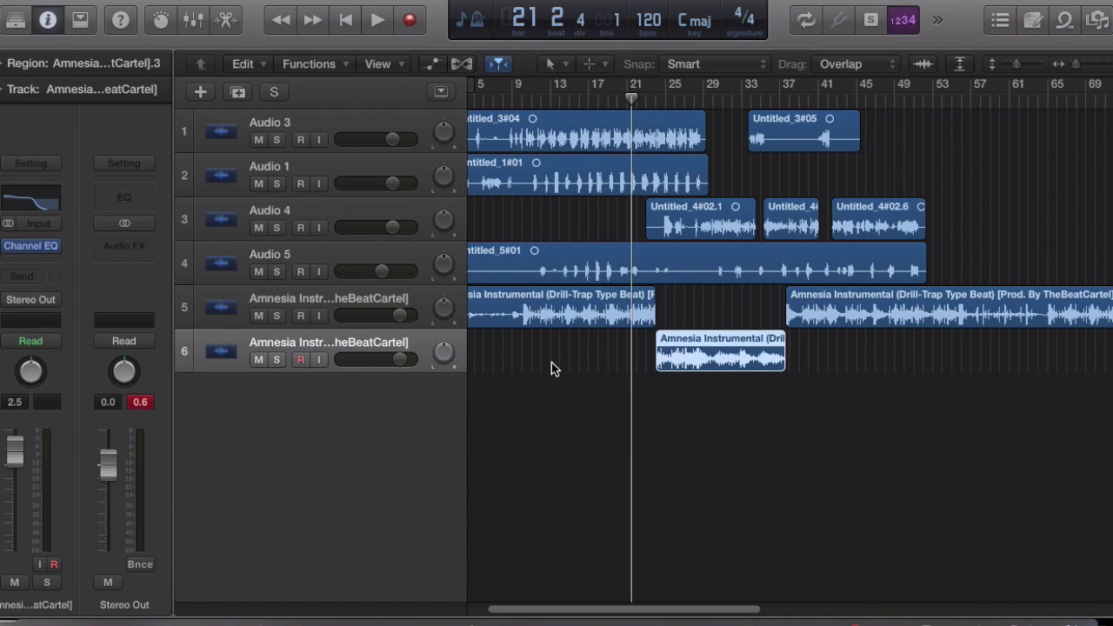
{"action": "left_click", "coordinate": [258, 316]}
{"action": "left_click", "coordinate": [258, 316]}
{"action": "left_click", "coordinate": [277, 317]}
{"action": "left_click", "coordinate": [276, 359]}
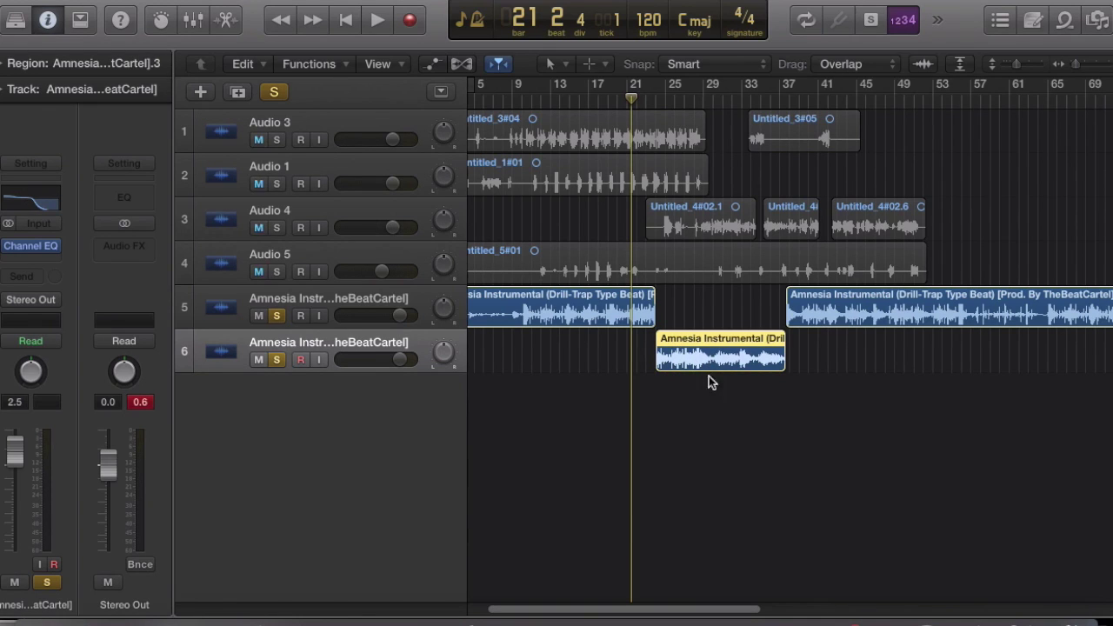
Step: On track 6's Channel EQ, A/B the low-pass band and drag it to 485 Hz
{"action": "left_click", "coordinate": [32, 206]}
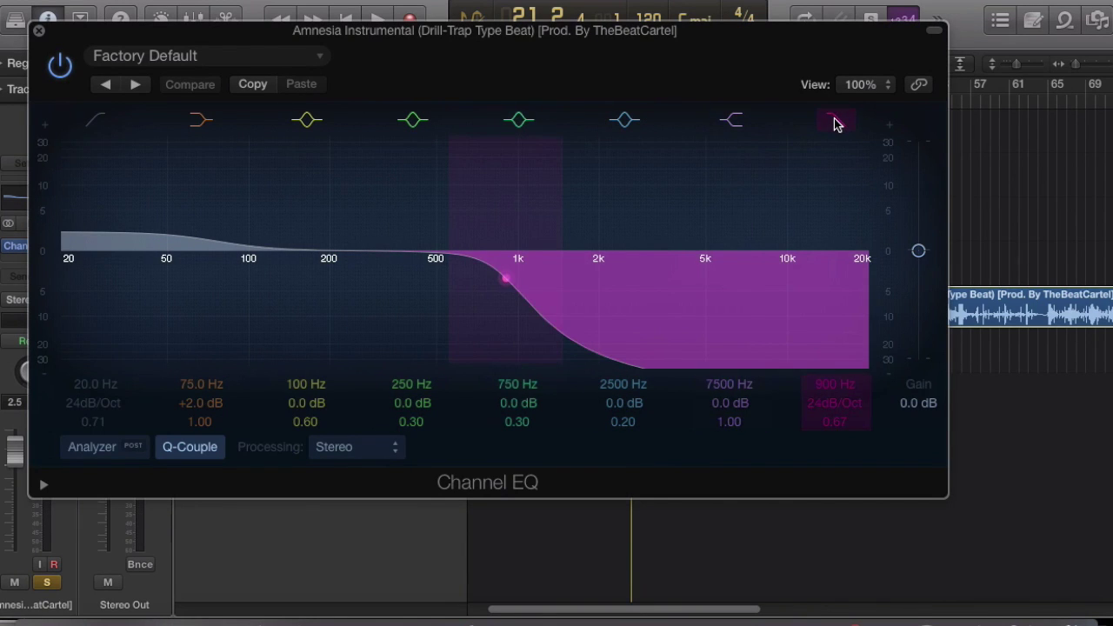
{"action": "left_click", "coordinate": [833, 122]}
{"action": "left_click", "coordinate": [835, 122]}
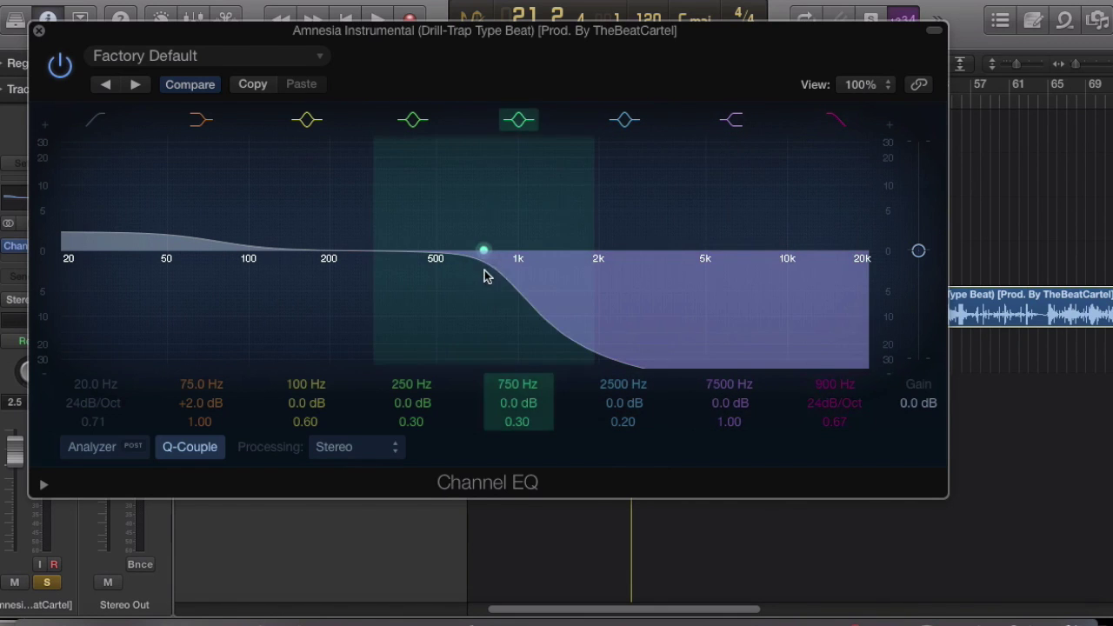
{"action": "left_click_drag", "start_coordinate": [507, 288], "coordinate": [427, 283]}
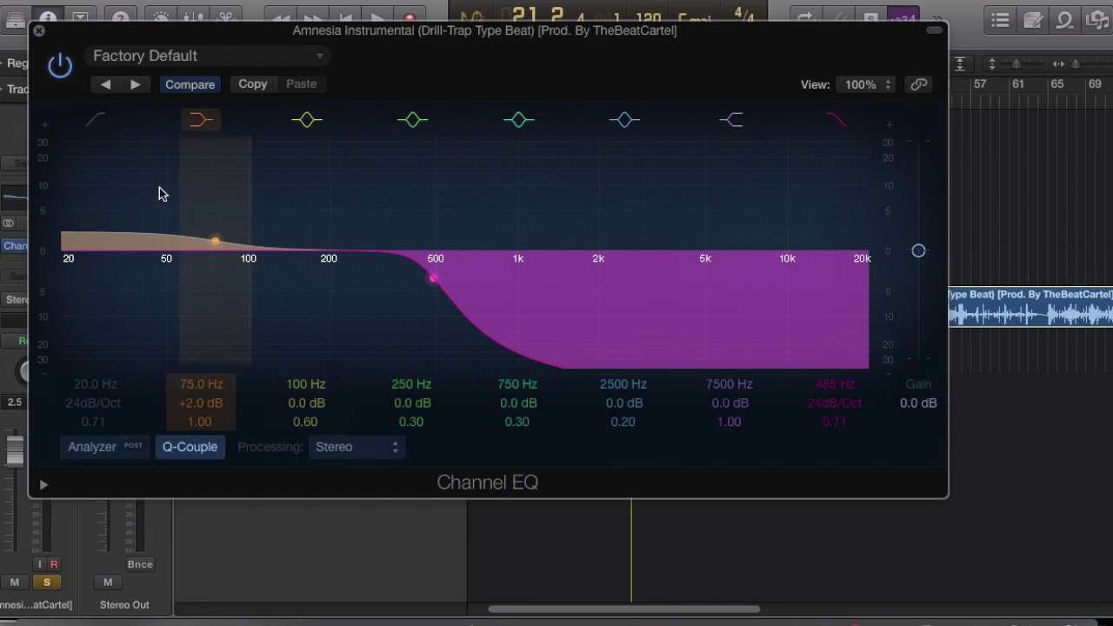
{"action": "left_click", "coordinate": [38, 32]}
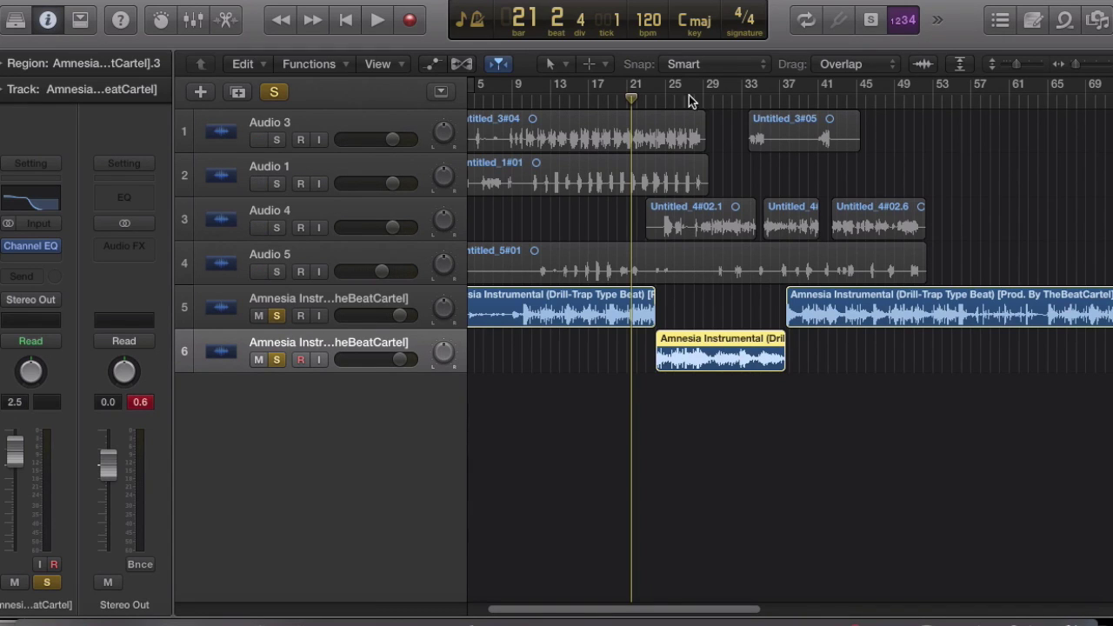
Step: Play the soloed beat from bar 21, stop, then unsolo beat tracks 5 and 6
{"action": "left_click", "coordinate": [737, 107]}
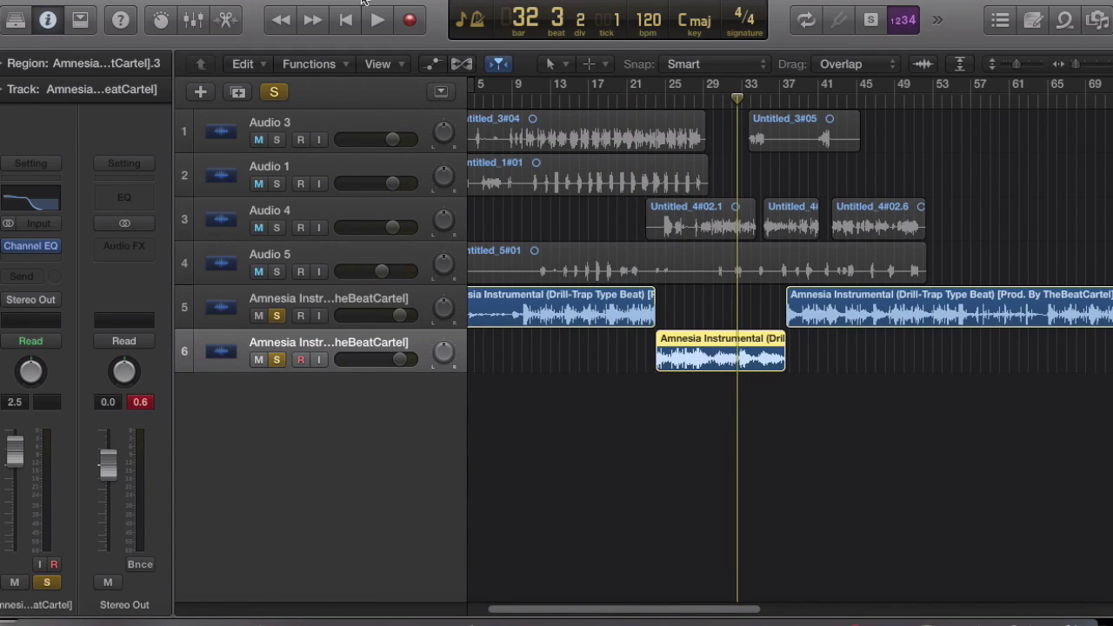
{"action": "left_click_drag", "start_coordinate": [648, 105], "coordinate": [634, 104]}
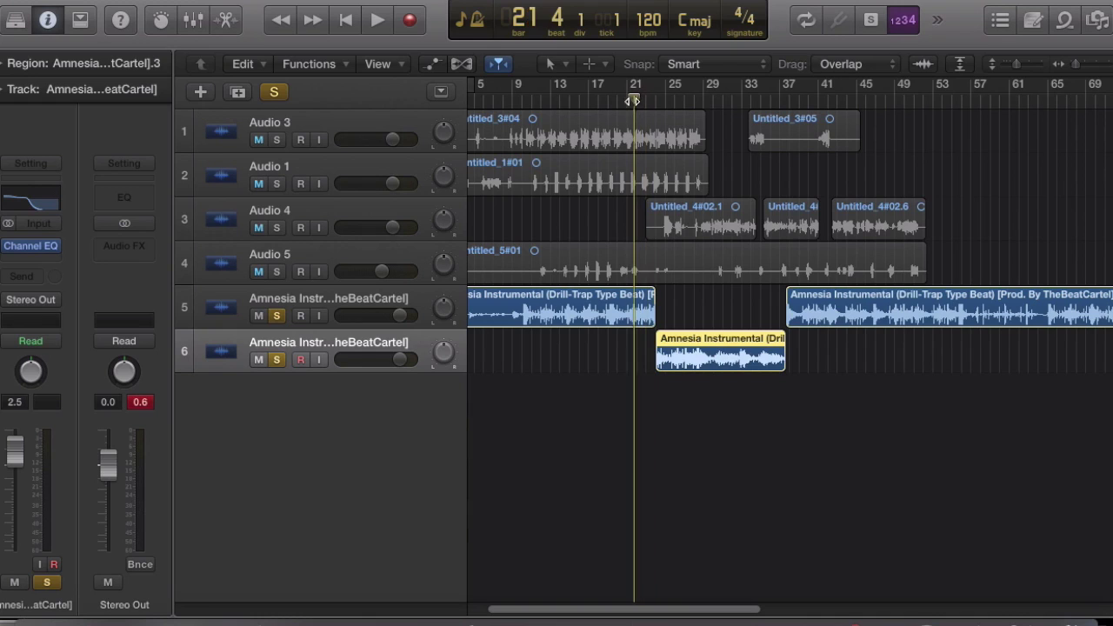
{"action": "left_click", "coordinate": [378, 19]}
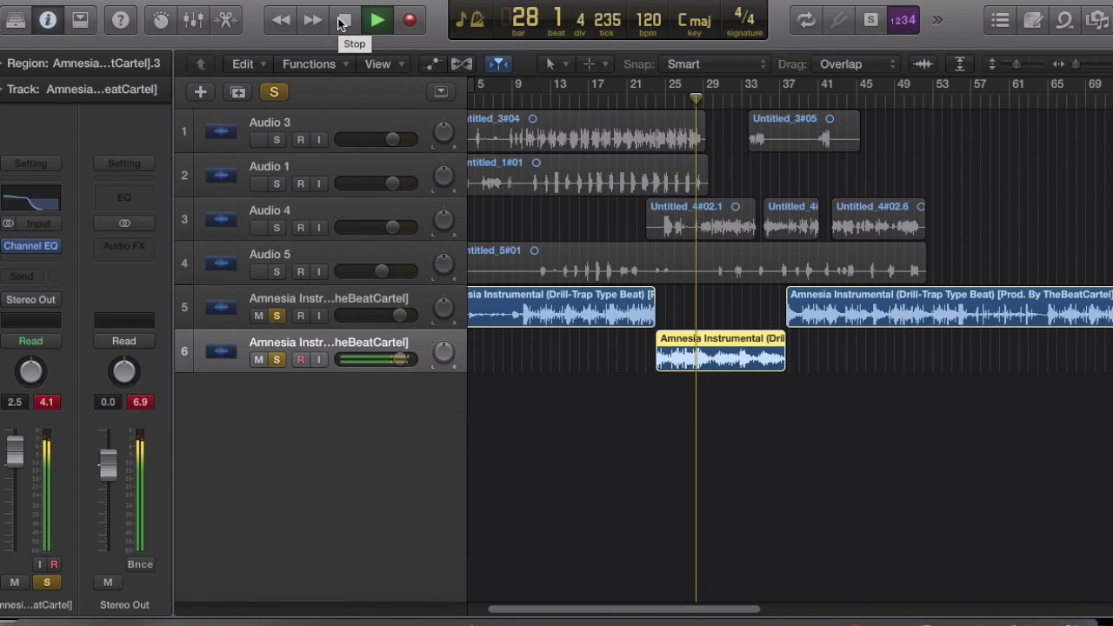
{"action": "left_click", "coordinate": [342, 21]}
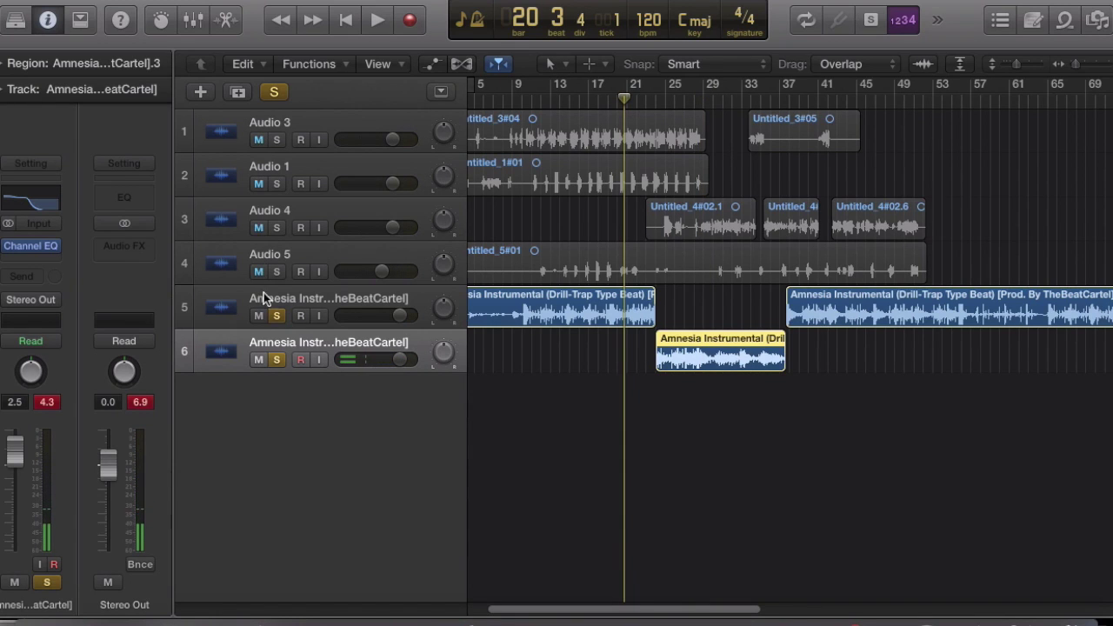
{"action": "left_click", "coordinate": [277, 316]}
{"action": "left_click", "coordinate": [277, 359]}
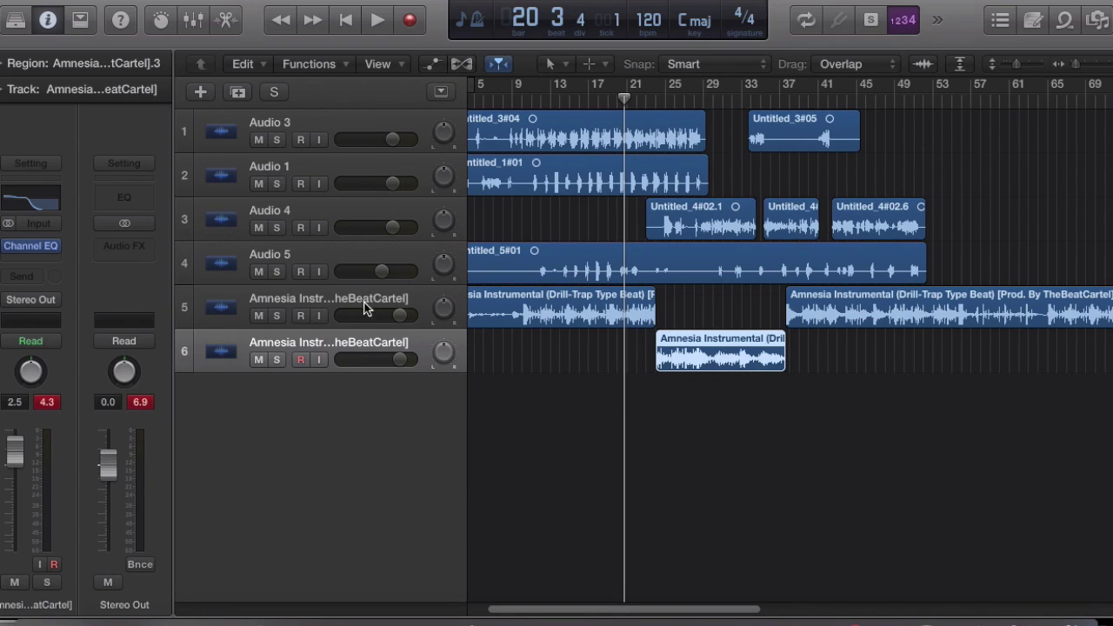
{"action": "left_click", "coordinate": [648, 103]}
{"action": "left_click", "coordinate": [619, 104]}
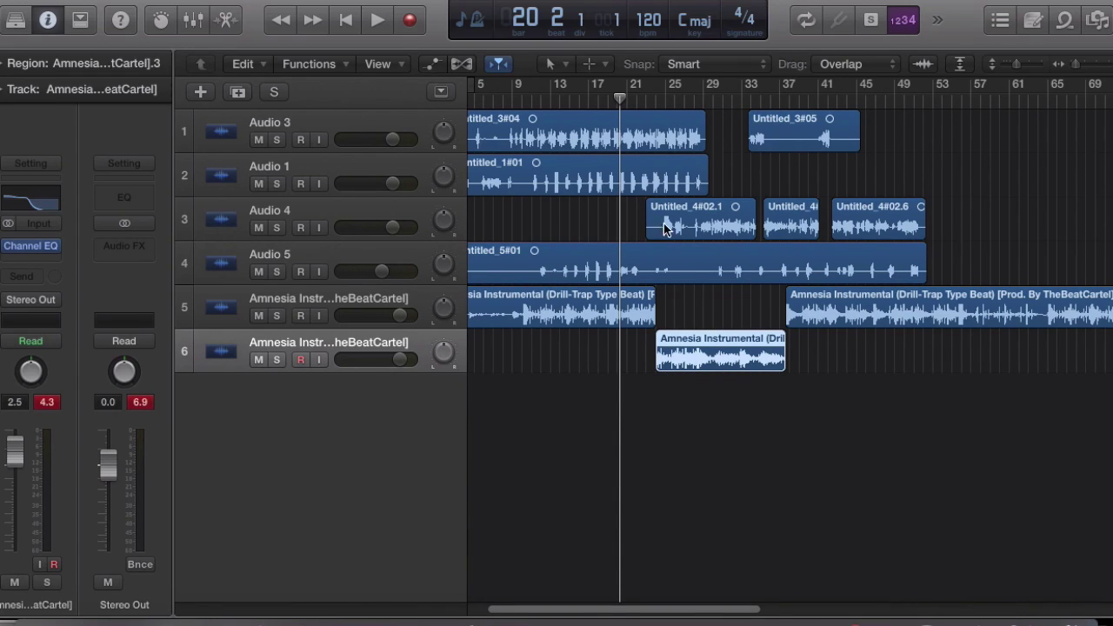
{"action": "right_click", "coordinate": [390, 26]}
{"action": "left_click", "coordinate": [390, 35]}
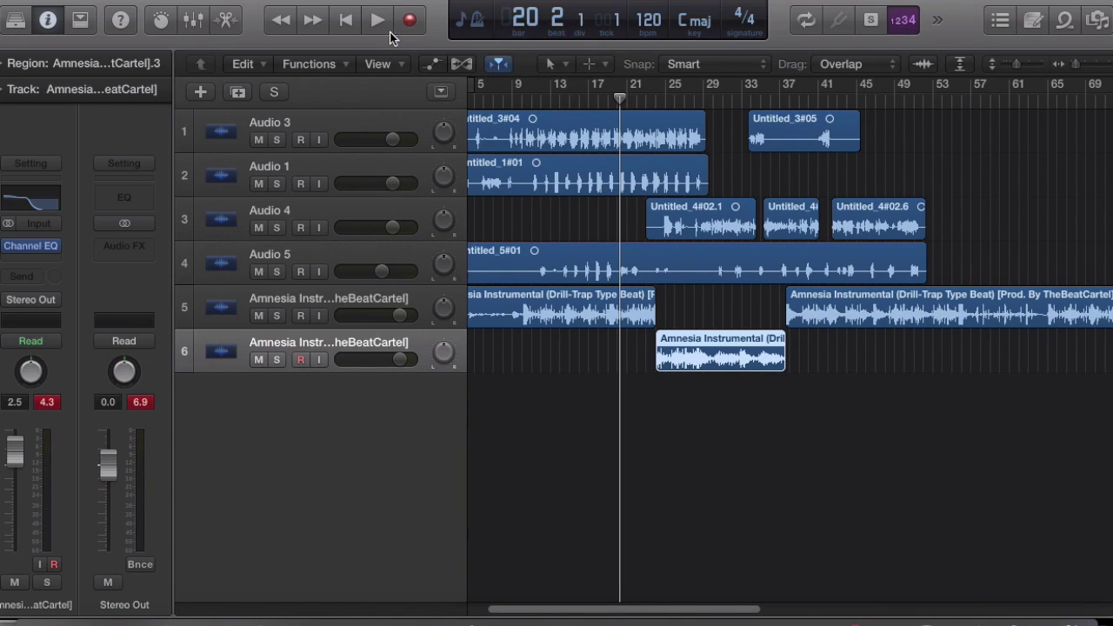